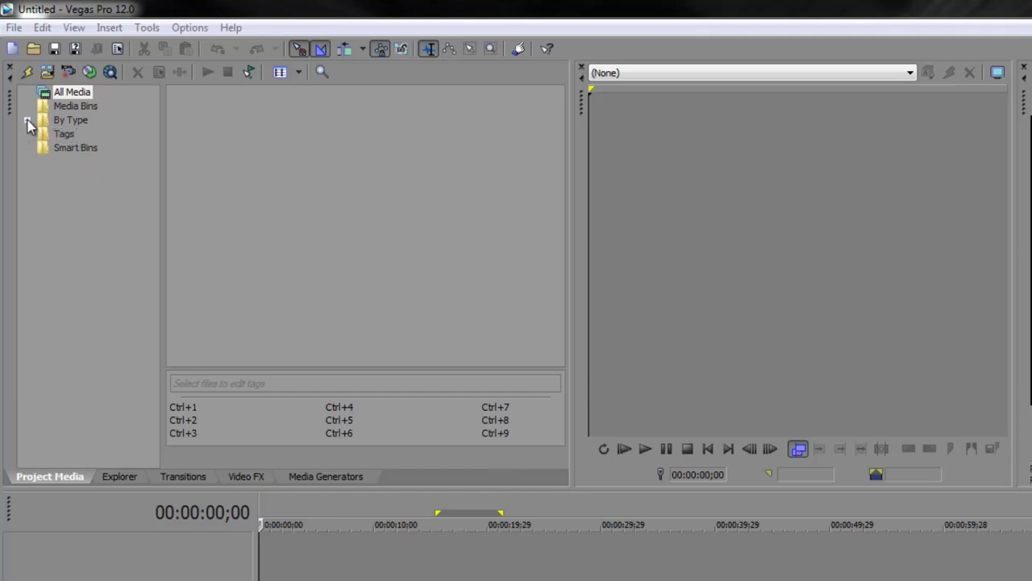
- Expand the By Type bins and add the surf over rock clip from Windows Explorer's Seahouses Video folder to the project media
left_click(27, 120)
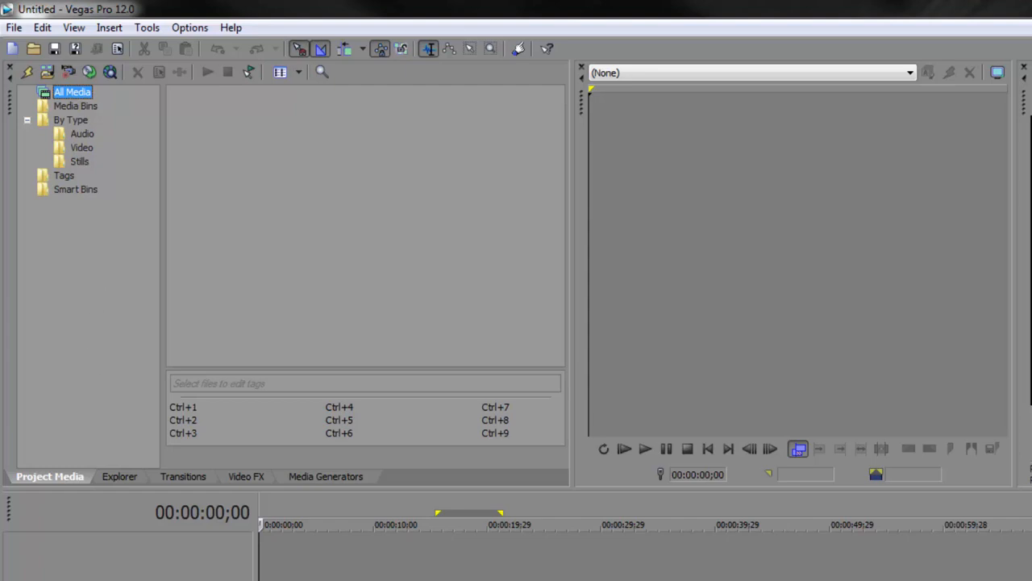
left_click(121, 580)
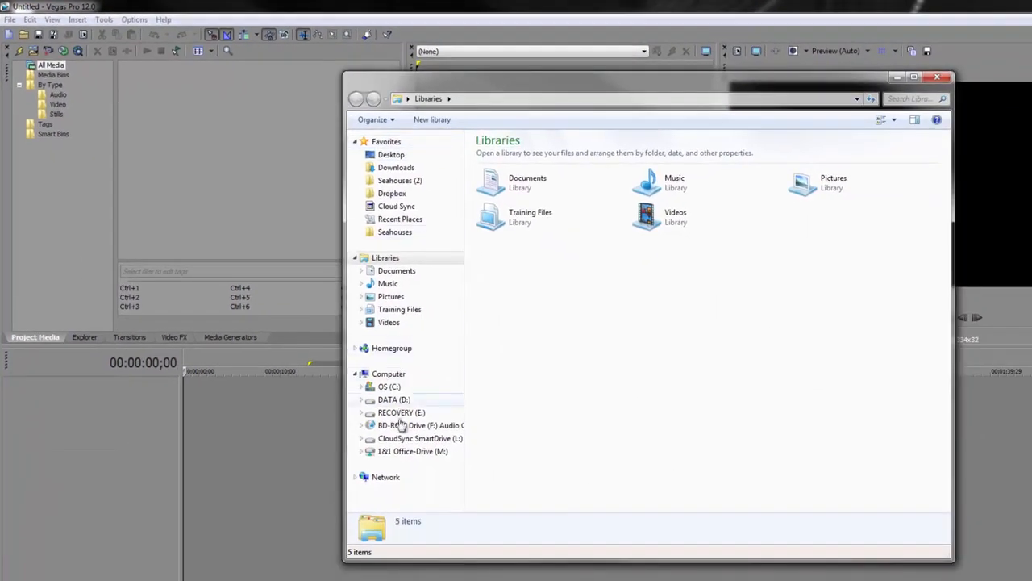
left_click(395, 180)
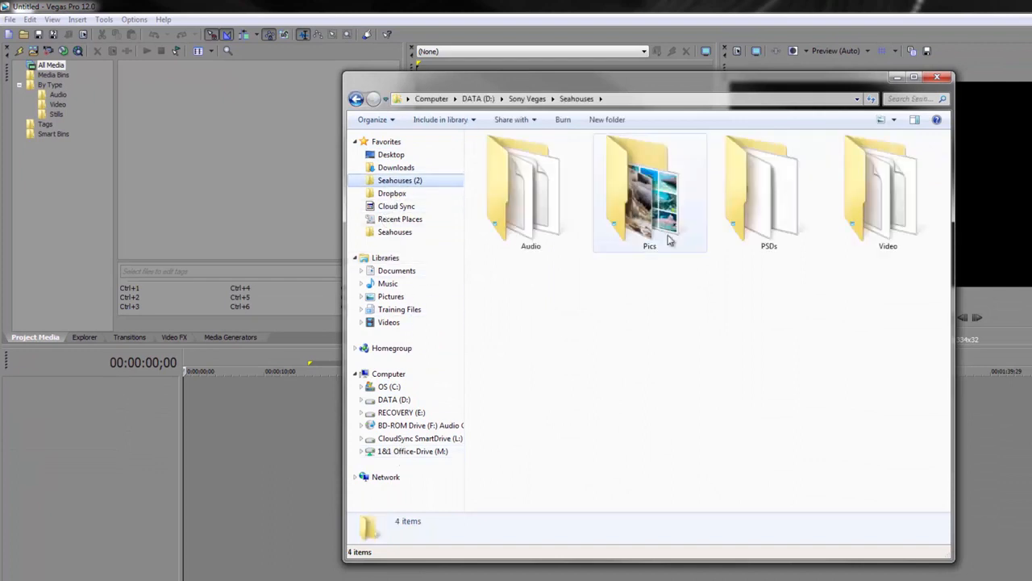
double_click(881, 169)
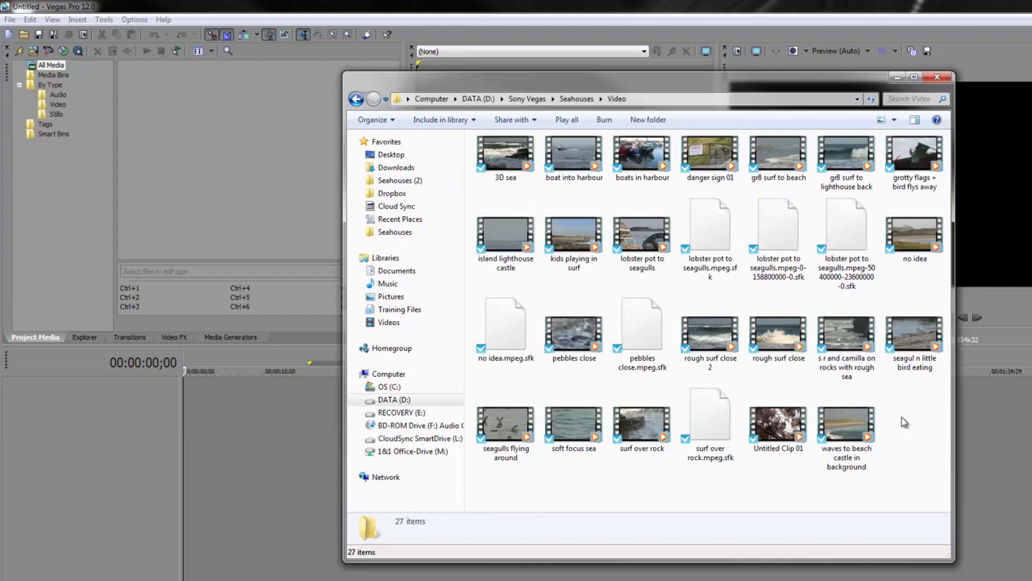
left_click(644, 430)
left_click_drag(645, 428, 147, 176)
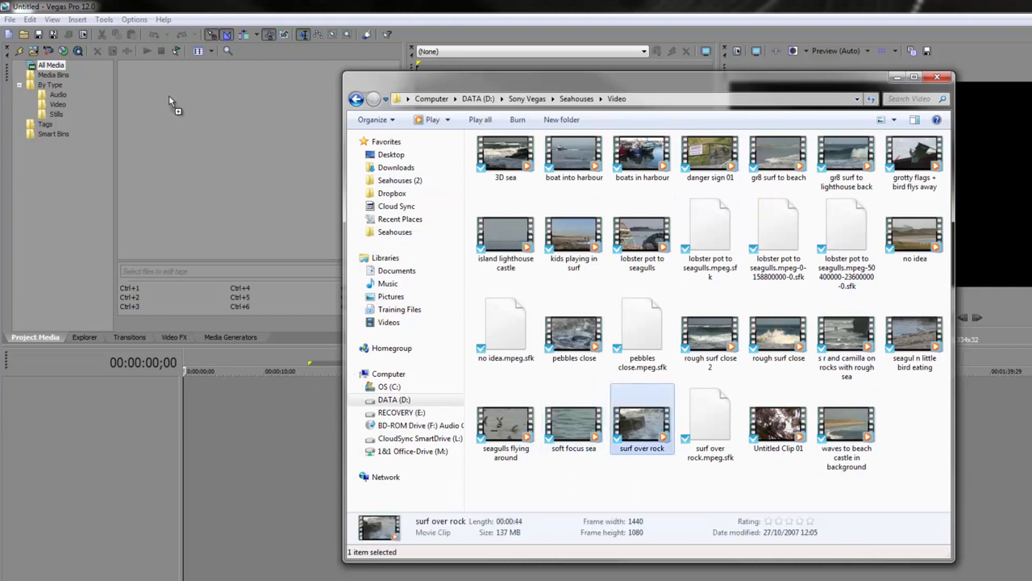
left_click_drag(169, 94, 169, 95)
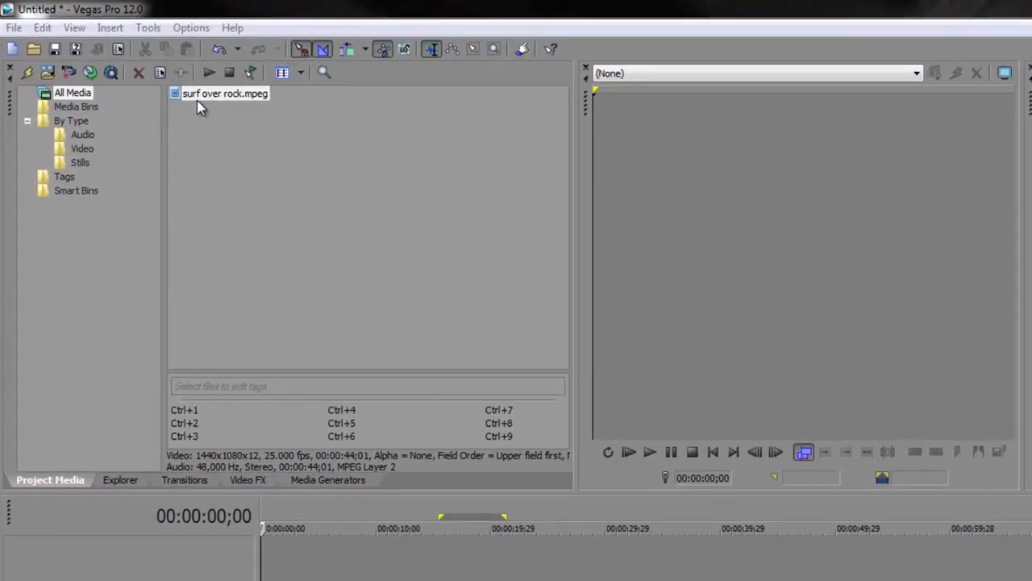
- Display the project media as thumbnails and check the contents of the Audio and Video type bins
left_click(300, 74)
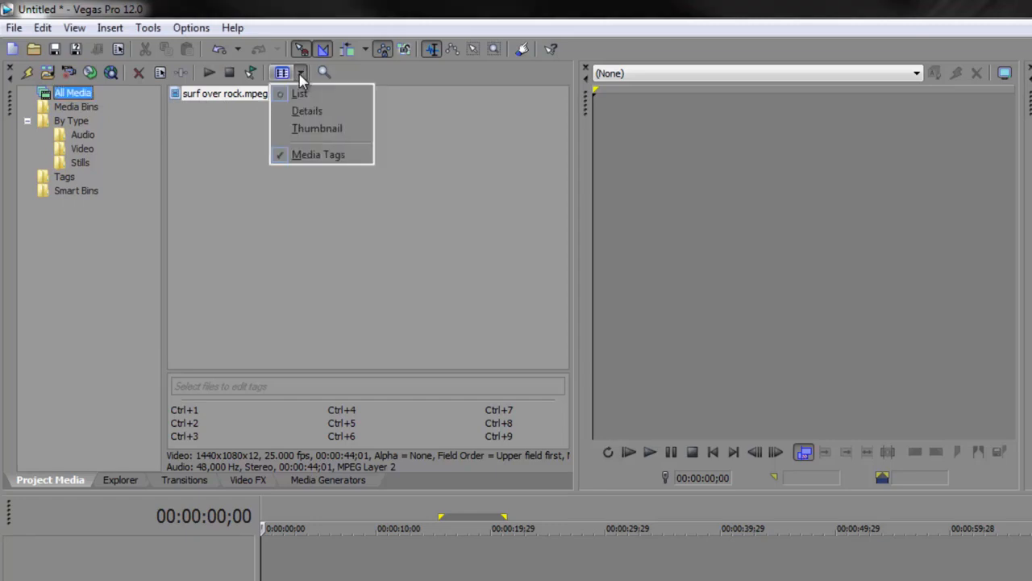
left_click(325, 131)
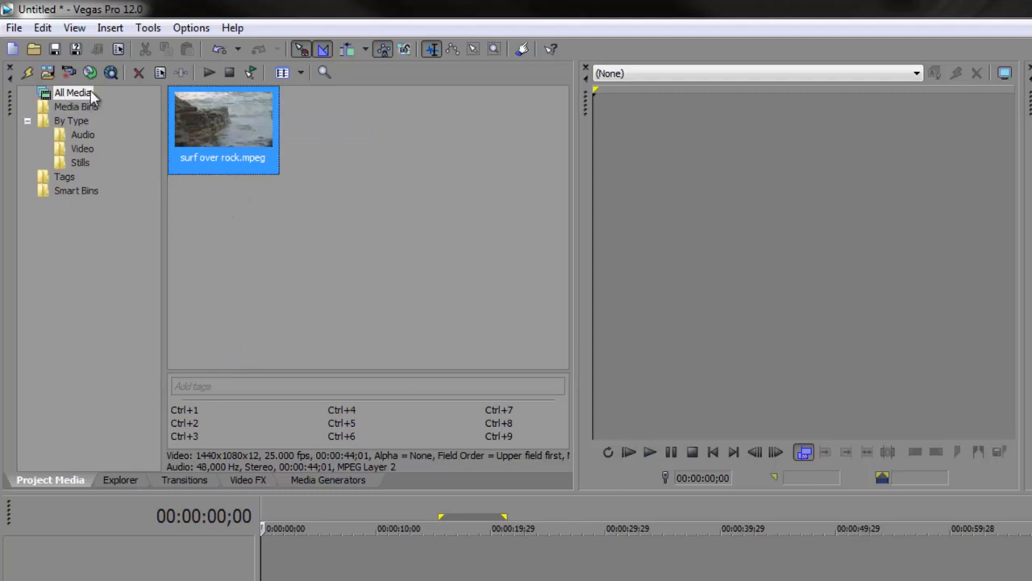
left_click(82, 136)
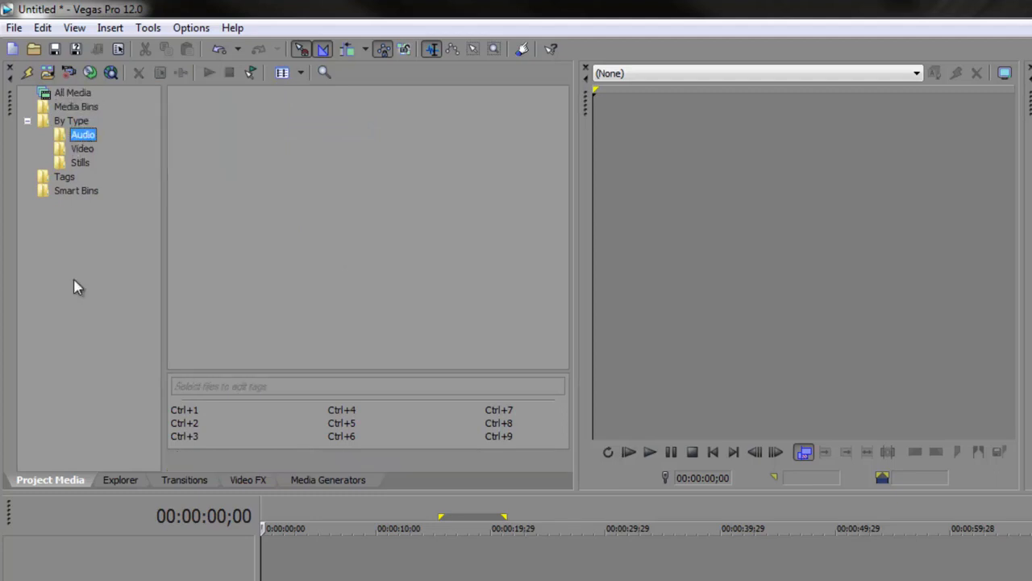
left_click(82, 150)
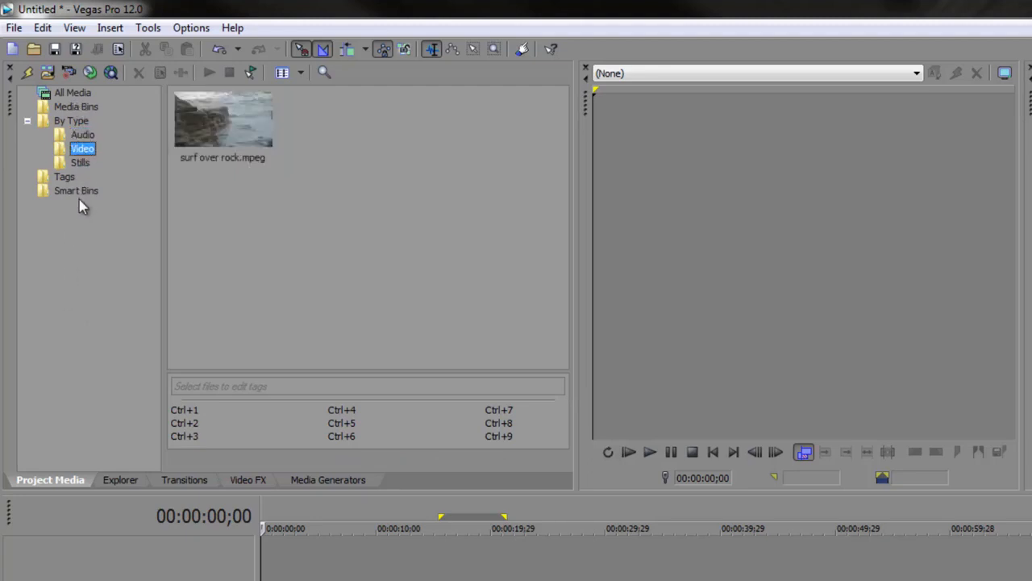
- Add Another Night Goes By test for motion.wav from the Seahouses Audio folder to the project media and check its listing
left_click(118, 484)
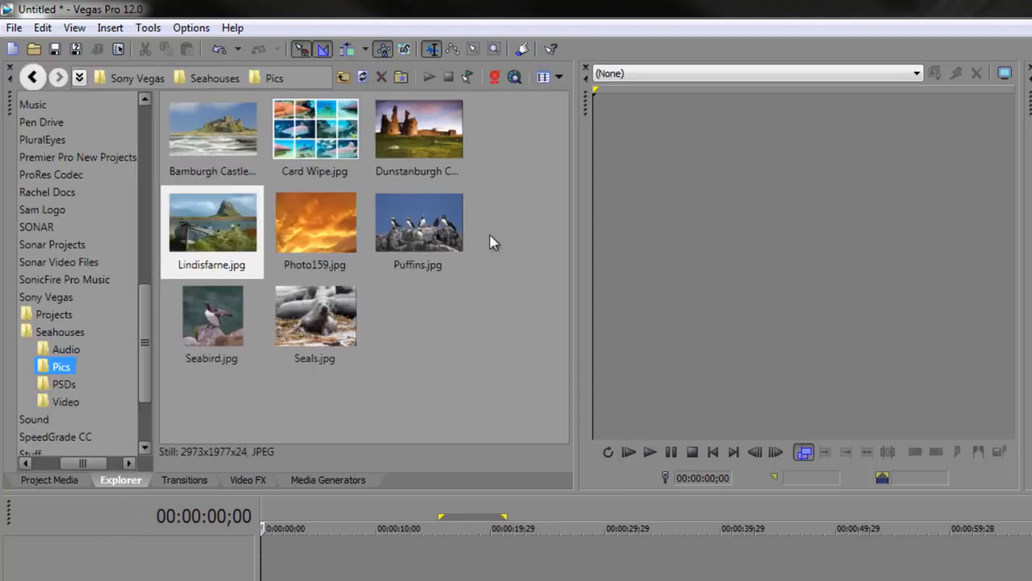
left_click(64, 350)
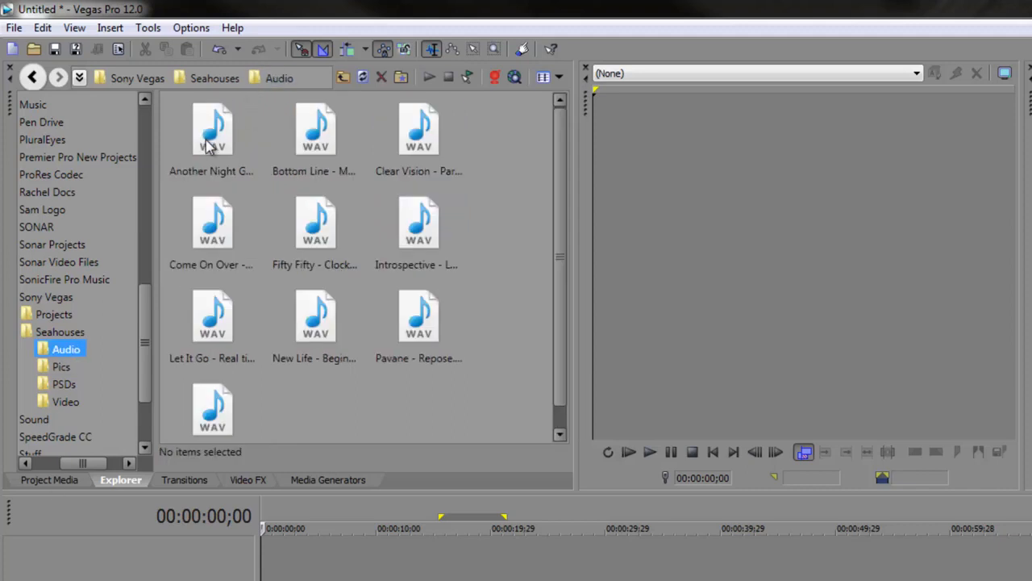
left_click_drag(214, 144, 327, 188)
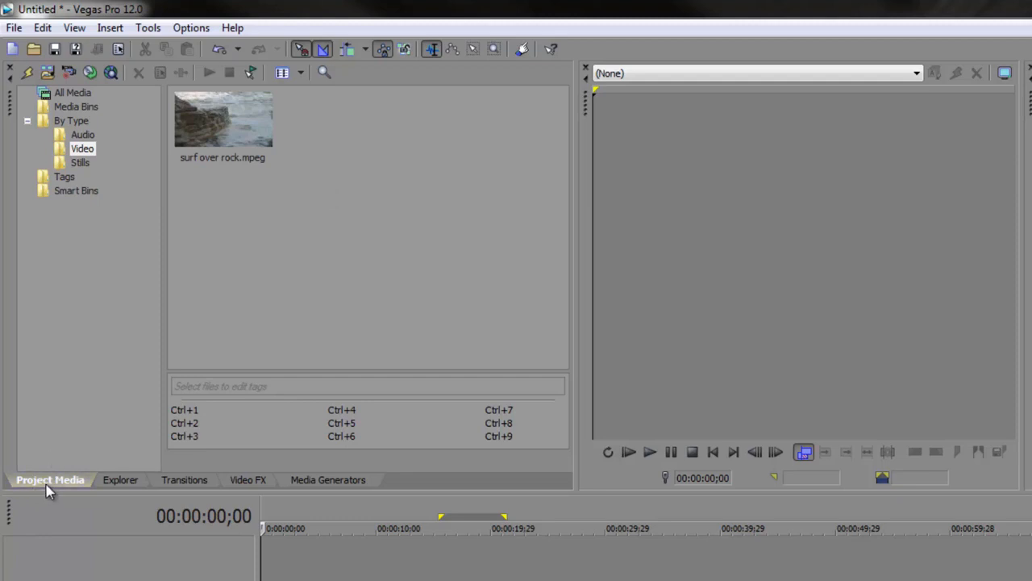
left_click(81, 136)
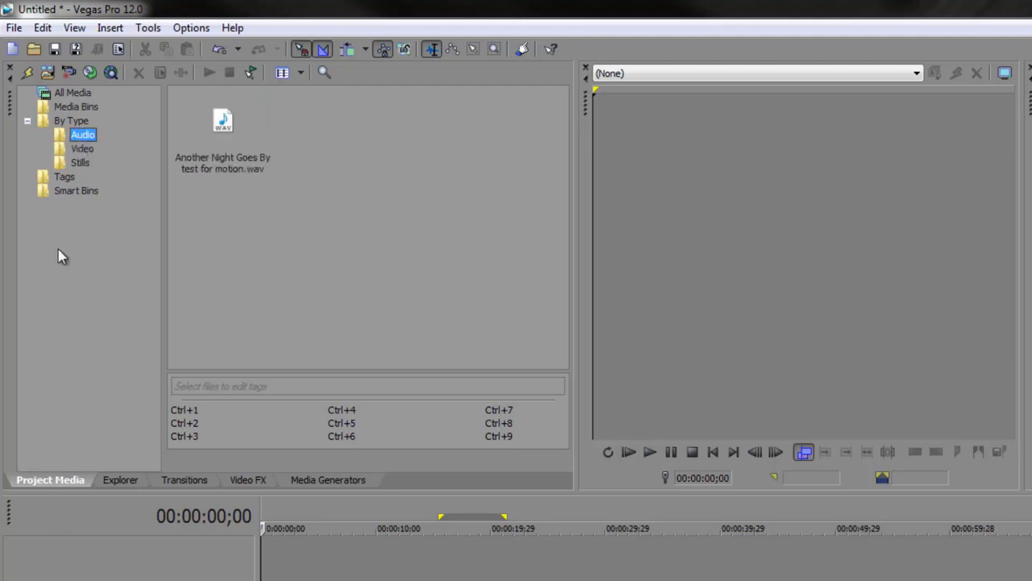
left_click(71, 93)
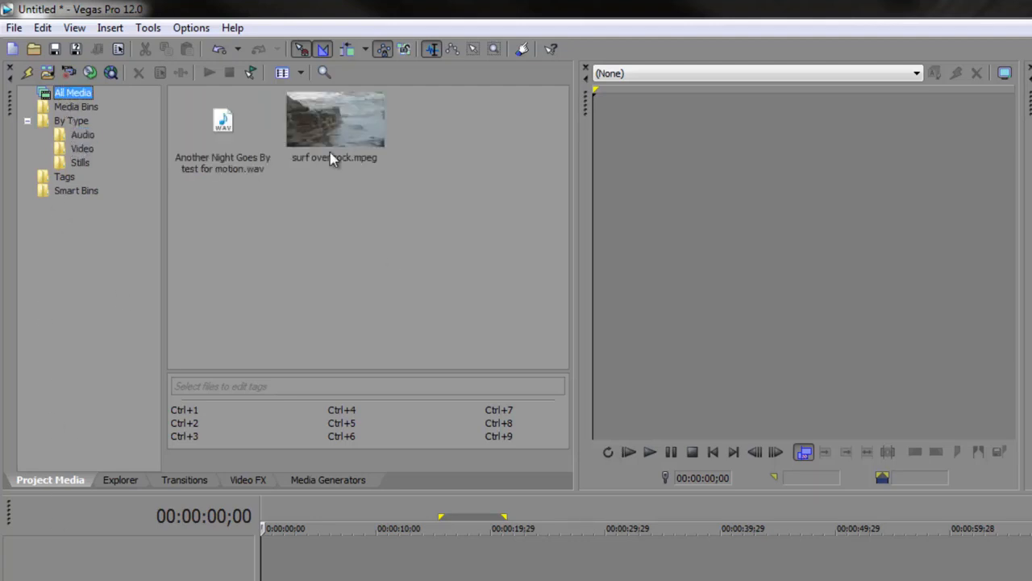
- Add the Dunstanburgh Castle image from the Seahouses Pics folder to the start of the timeline
left_click(133, 483)
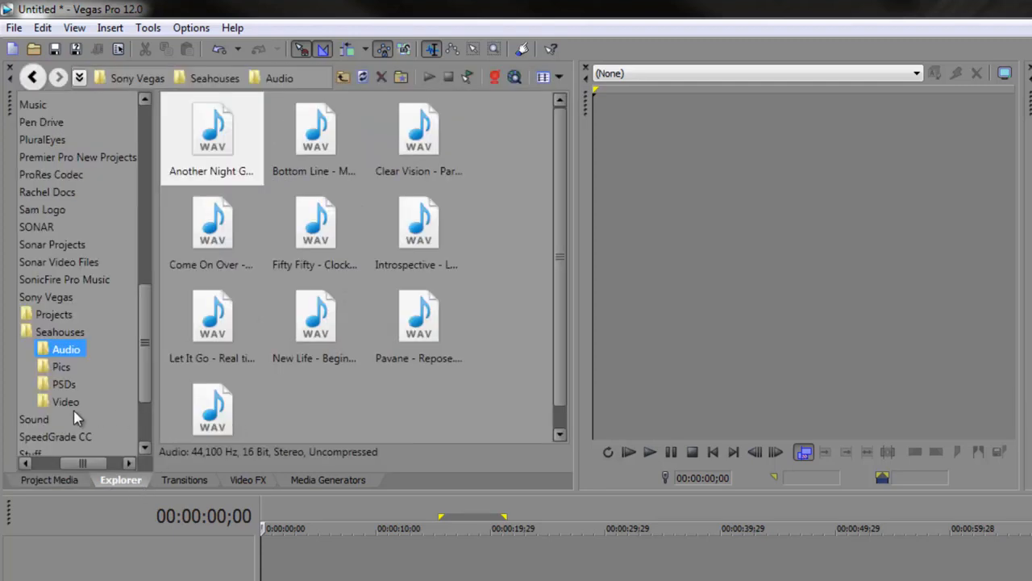
left_click(62, 368)
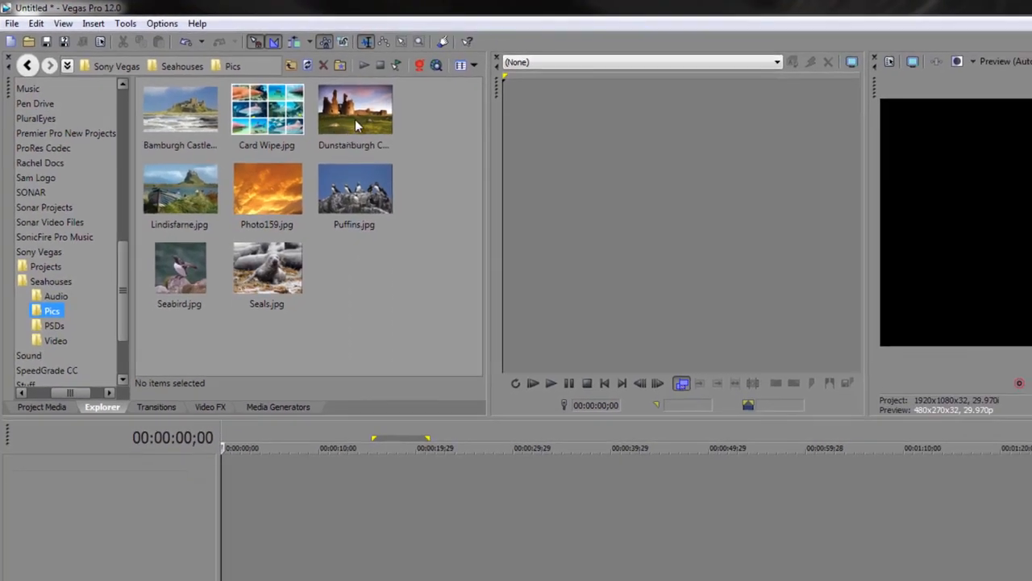
left_click_drag(418, 141, 321, 546)
left_click_drag(272, 466, 351, 139)
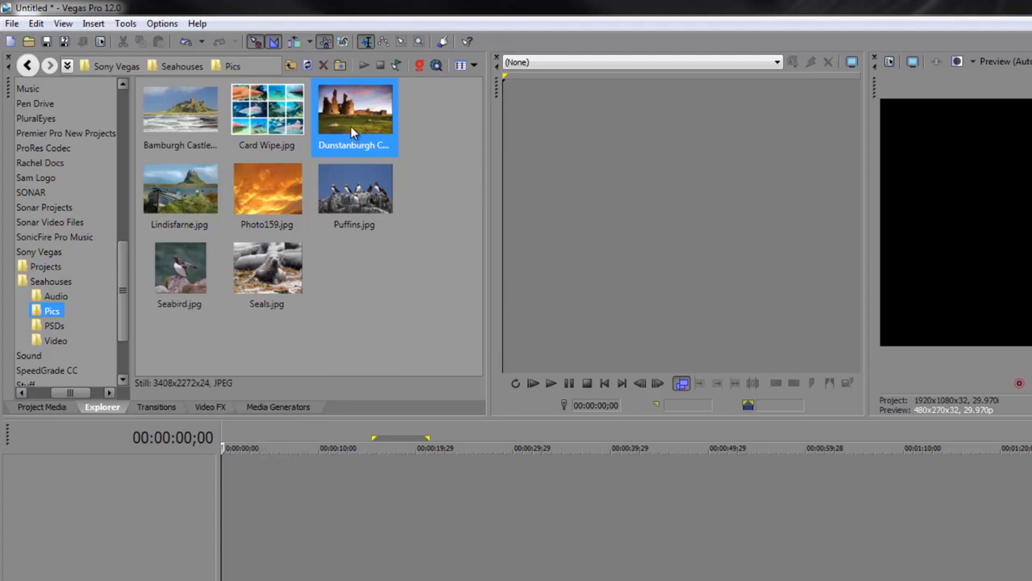
double_click(352, 129)
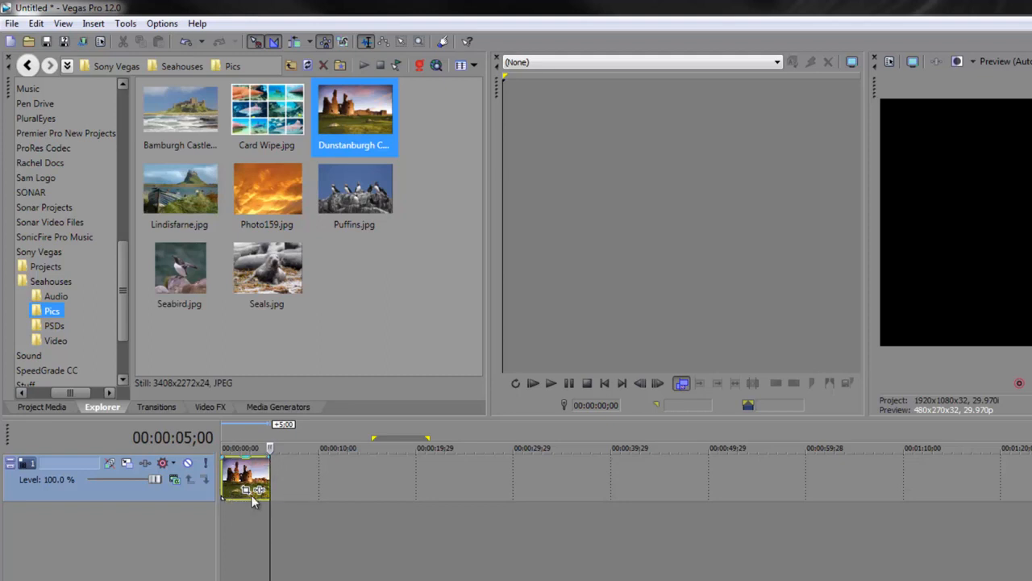
- Examine the project media listing and the contents of the Stills and Video type bins
left_click(45, 406)
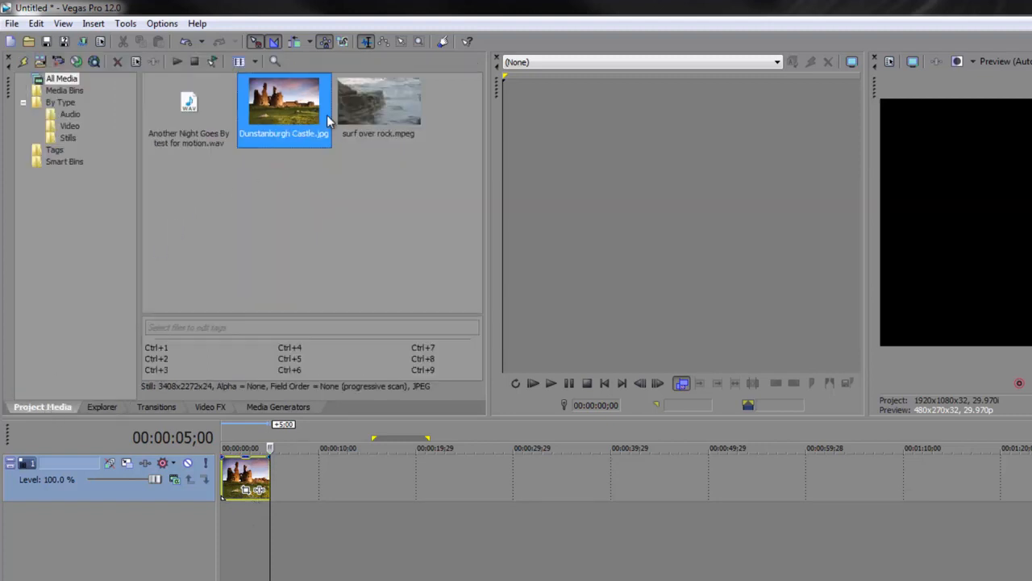
left_click(67, 139)
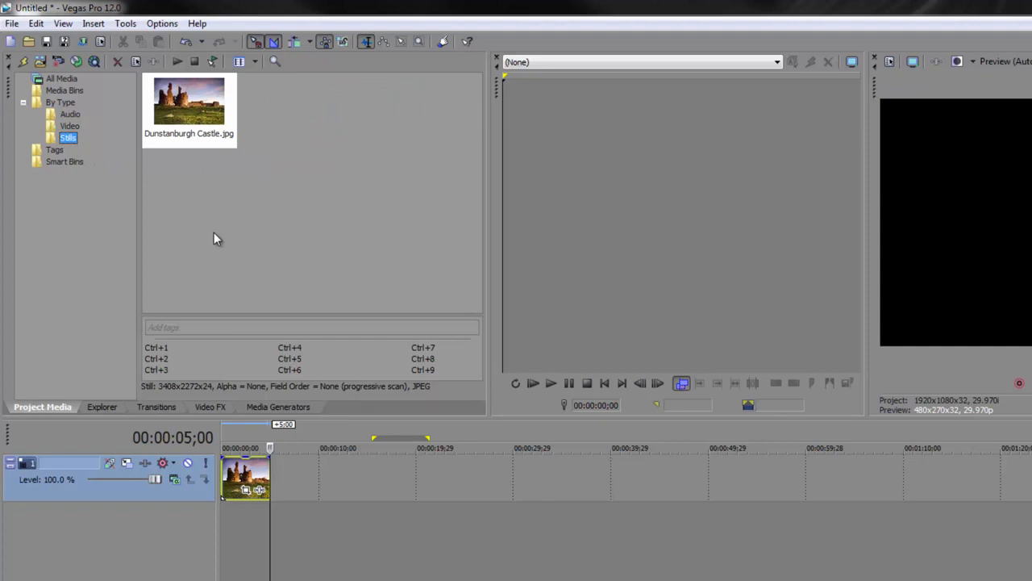
left_click(72, 127)
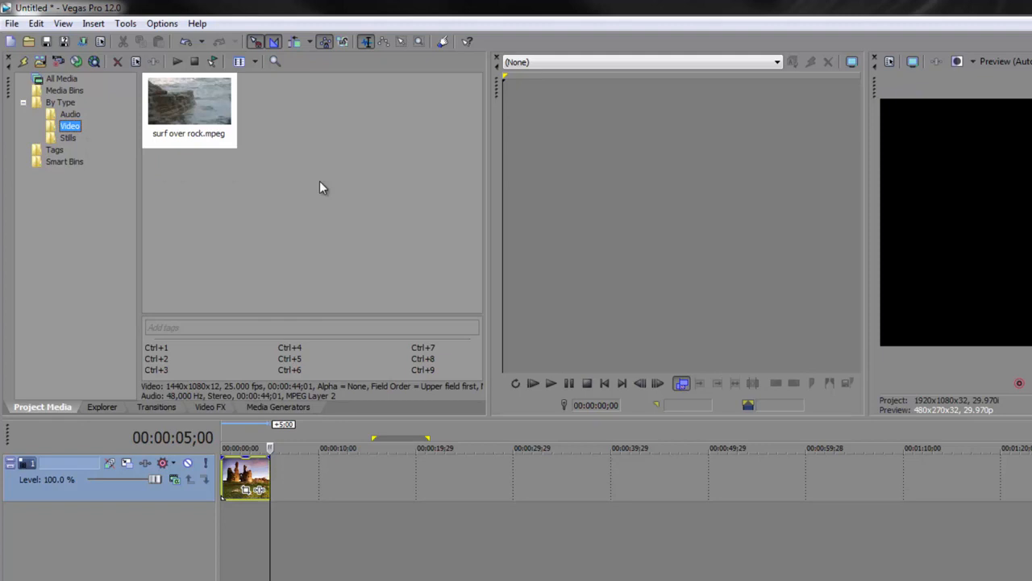
- Create a new media bin named Sea shots
right_click(63, 90)
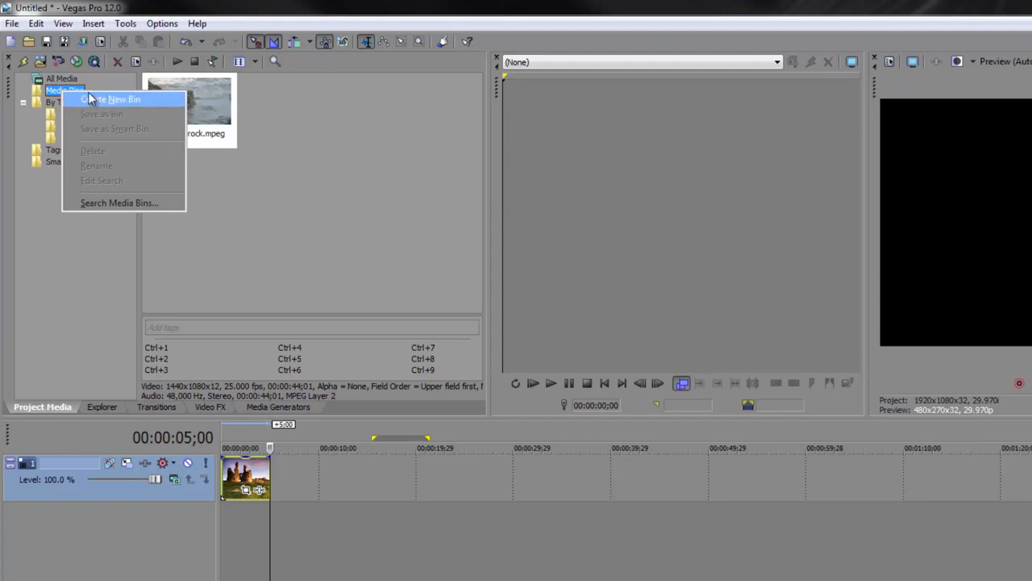
left_click(98, 102)
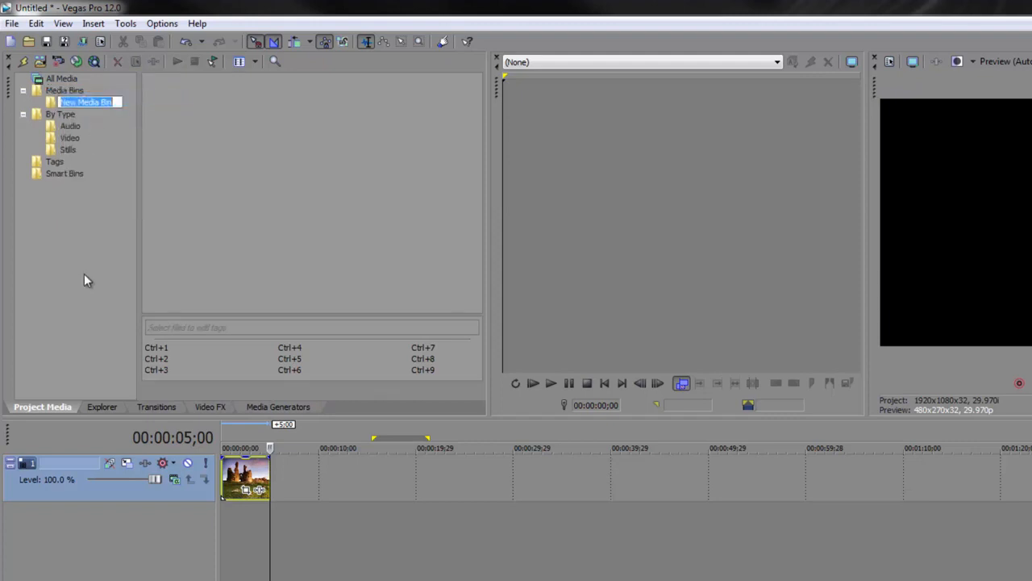
type("Sea")
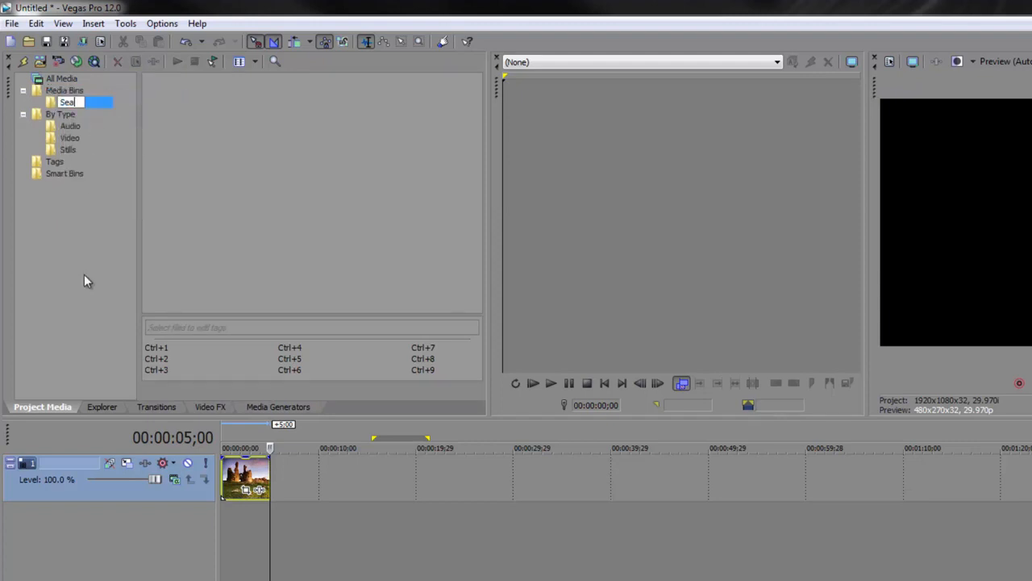
type(" shots")
key("Return")
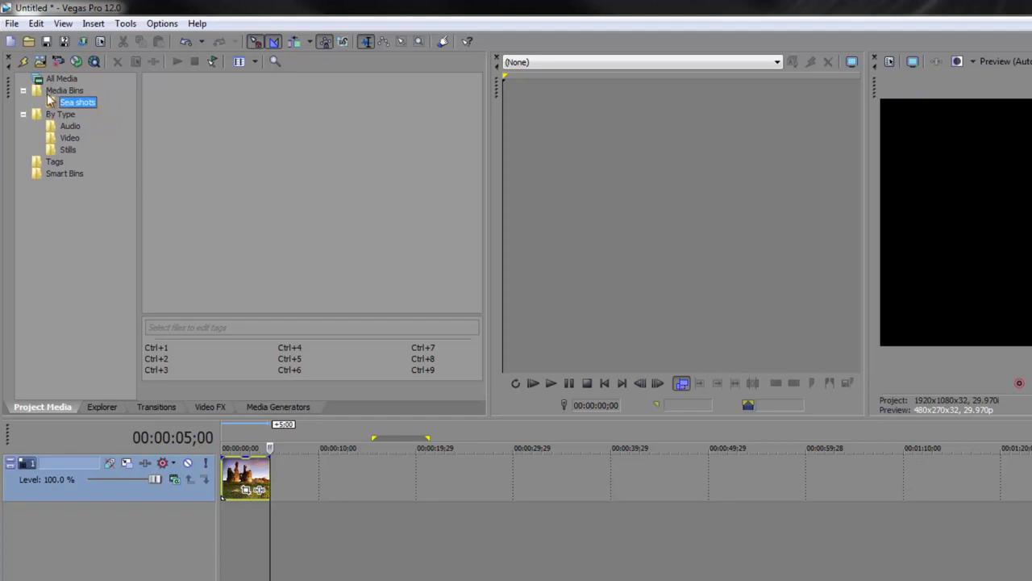
- Place surf over rock.mpeg from the Video type bin into the Sea shots bin and compare both bins
left_click(66, 139)
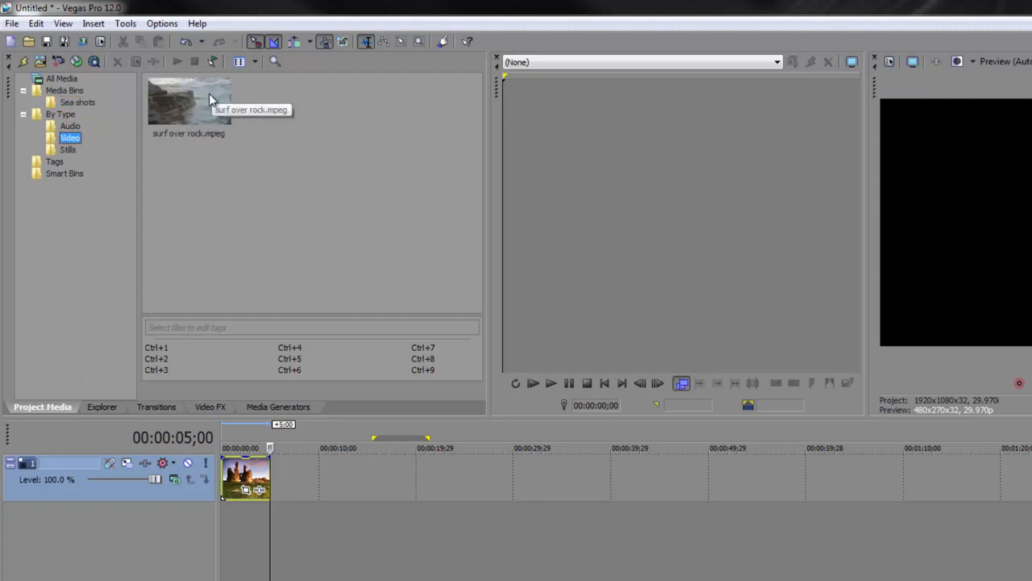
left_click_drag(208, 94, 81, 105)
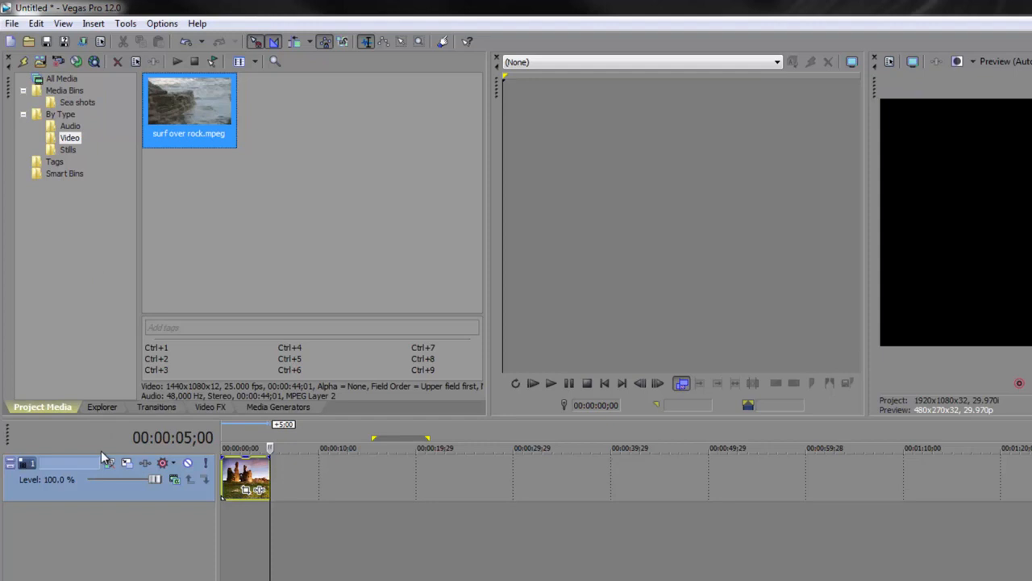
left_click(77, 103)
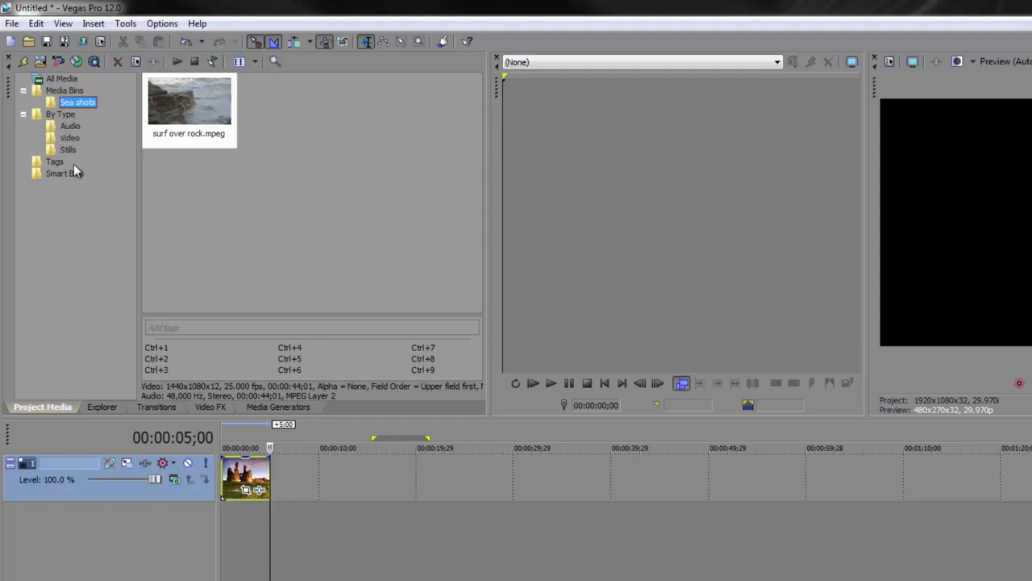
left_click(71, 138)
left_click(83, 104)
- Open the Import Media dialog with the Sea shots bin as the current bin
left_click(12, 23)
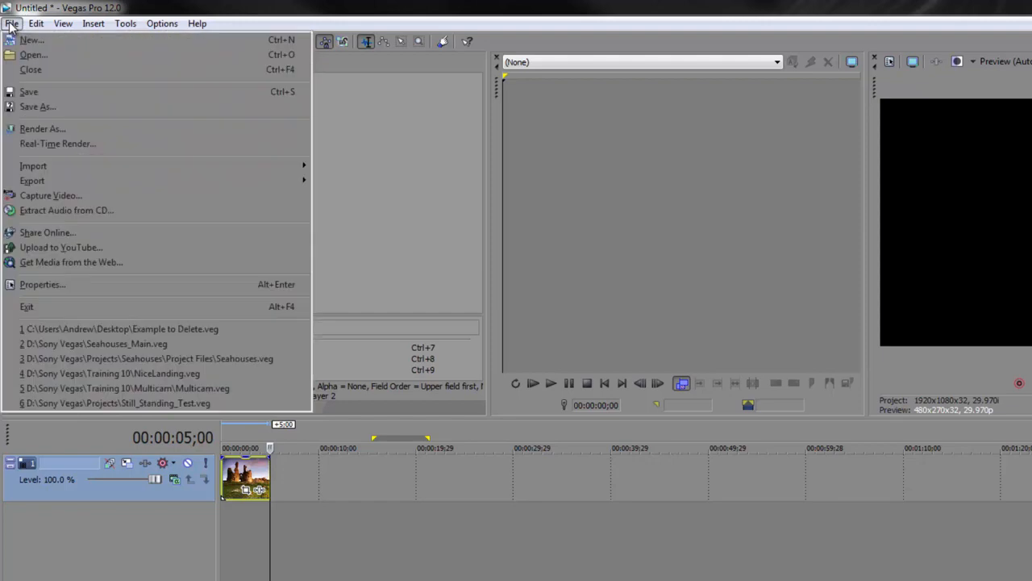
mouse_move(50, 164)
left_click(338, 166)
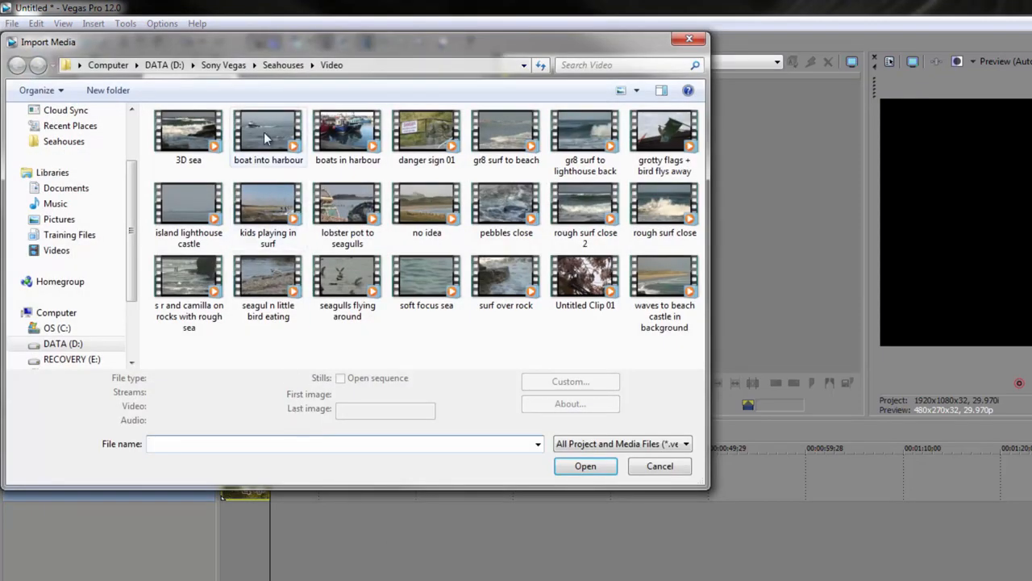
- Select the separate clips boat into harbour, gr8 surf to beach, gr8 surf to lighthouse back and rough surf close for import
left_click(264, 137)
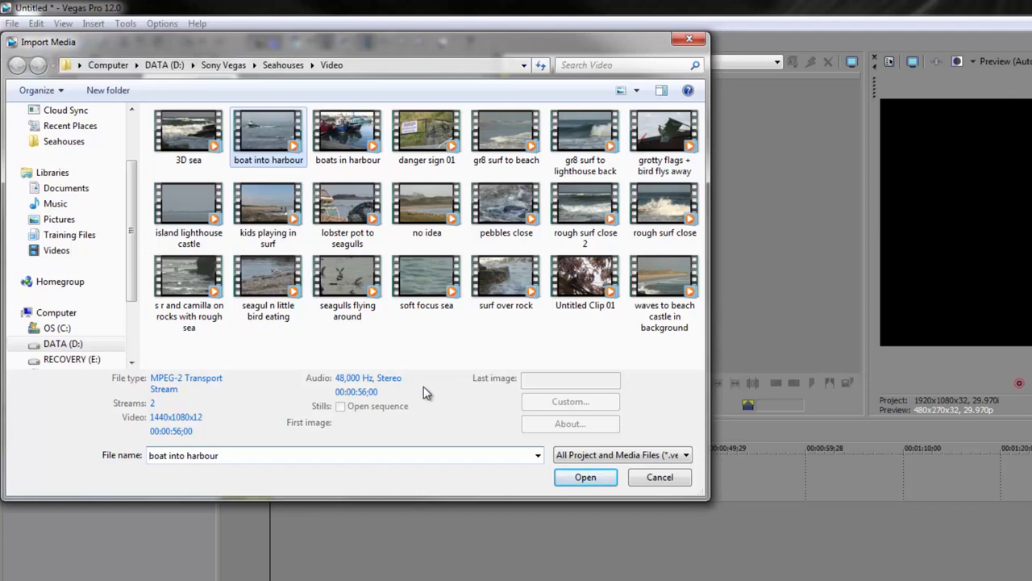
left_click(498, 131, "ctrl")
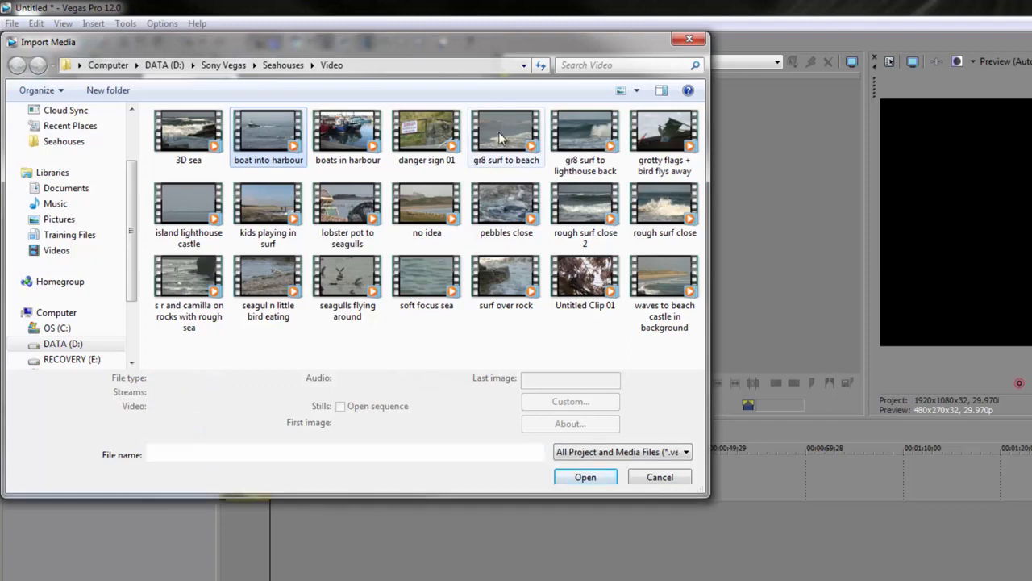
left_click(591, 122, "ctrl")
left_click(664, 212, "ctrl")
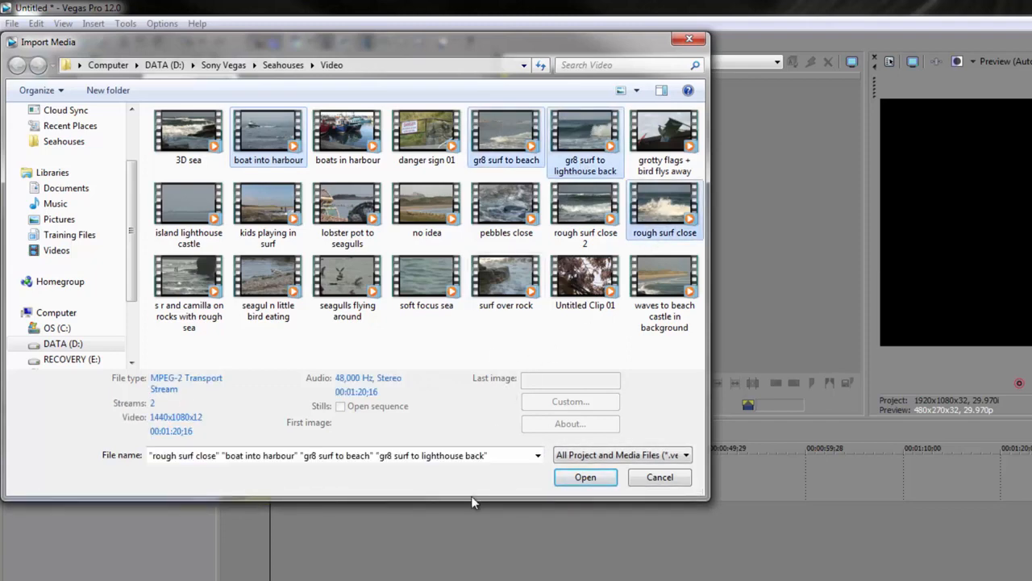
- Import the range pebbles close to rough surf close plus boat into harbour and grotty flags + bird flys away into the Sea shots bin
left_click(506, 193)
left_click(665, 211, "shift")
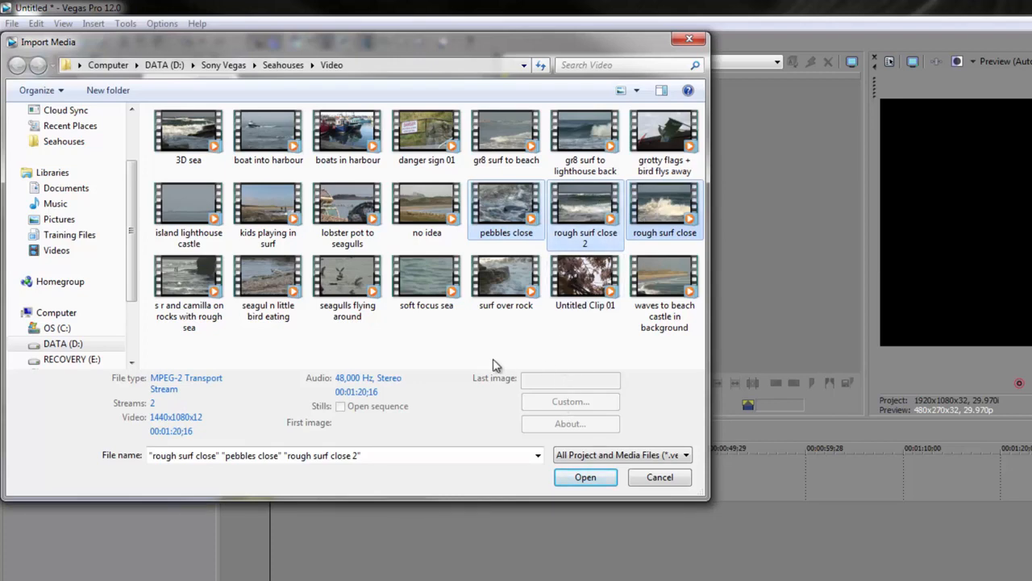
left_click(270, 137, "ctrl")
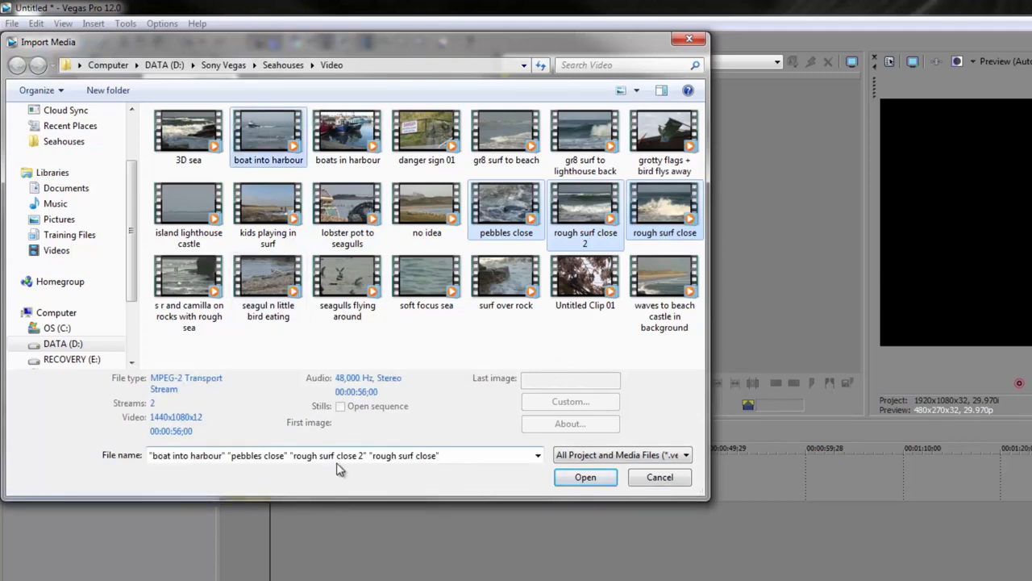
left_click(662, 129, "ctrl")
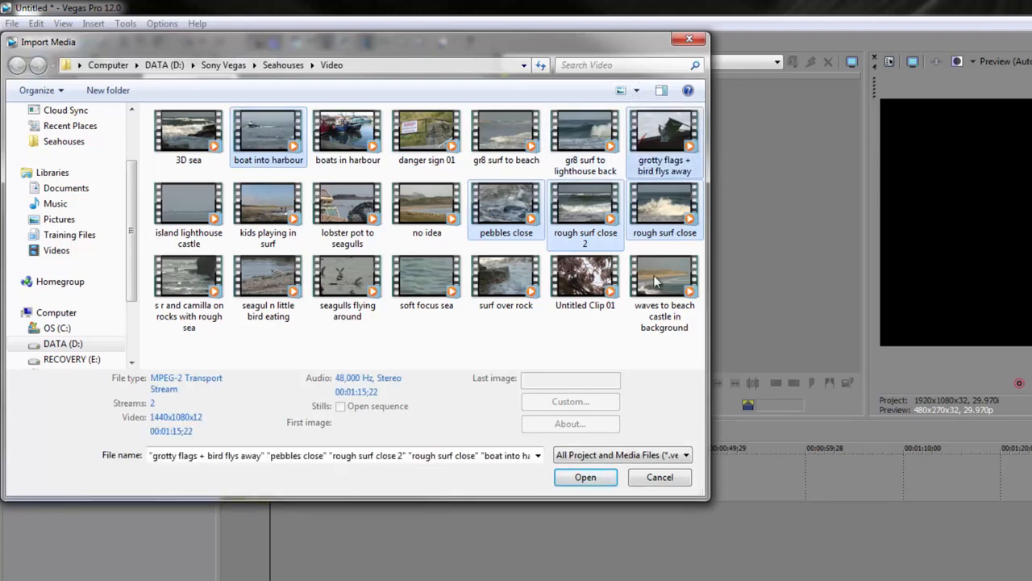
left_click(601, 483)
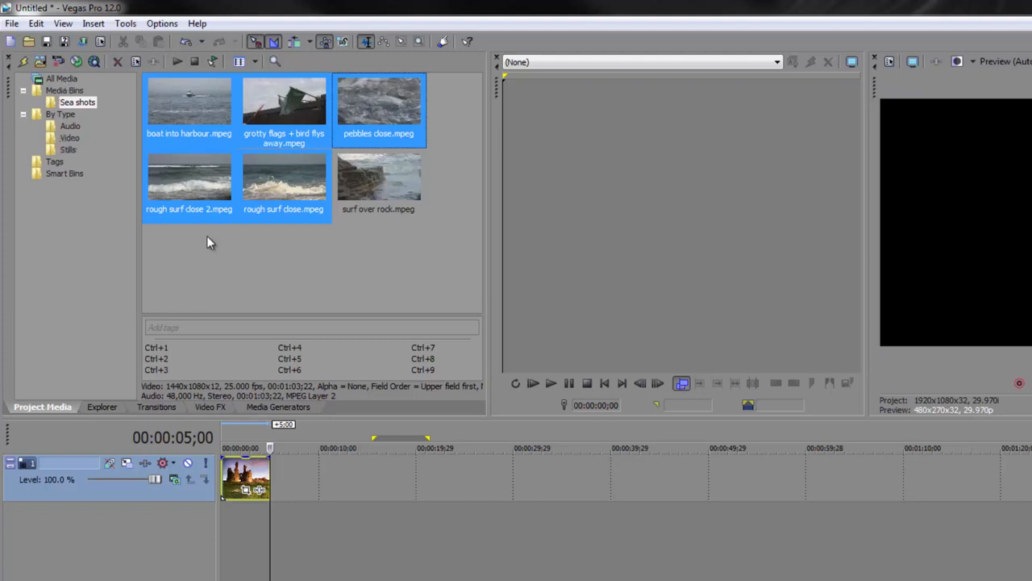
left_click(257, 264)
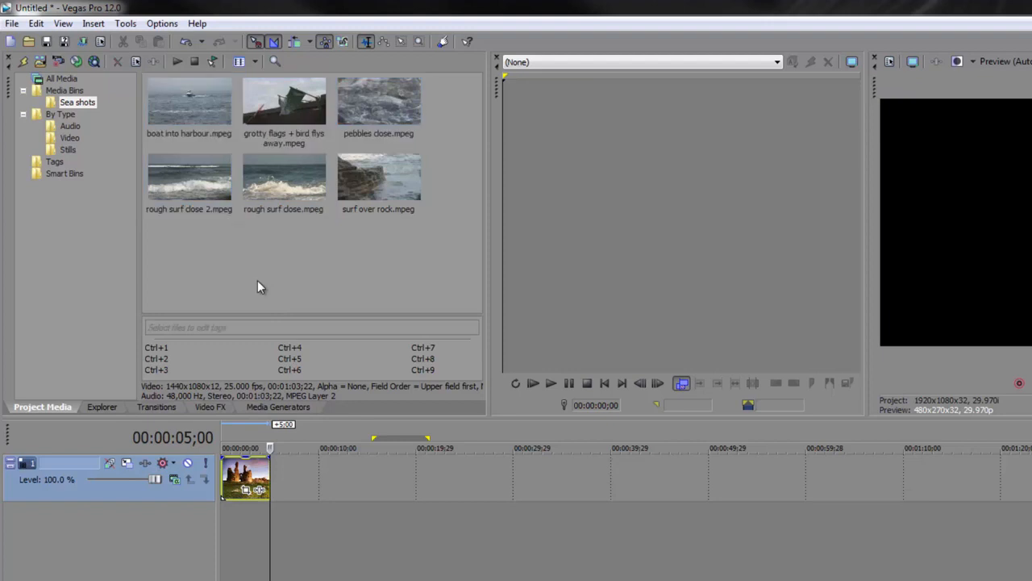
- Create another media bin named Seaside Non sea under Media Bins
left_click(279, 101)
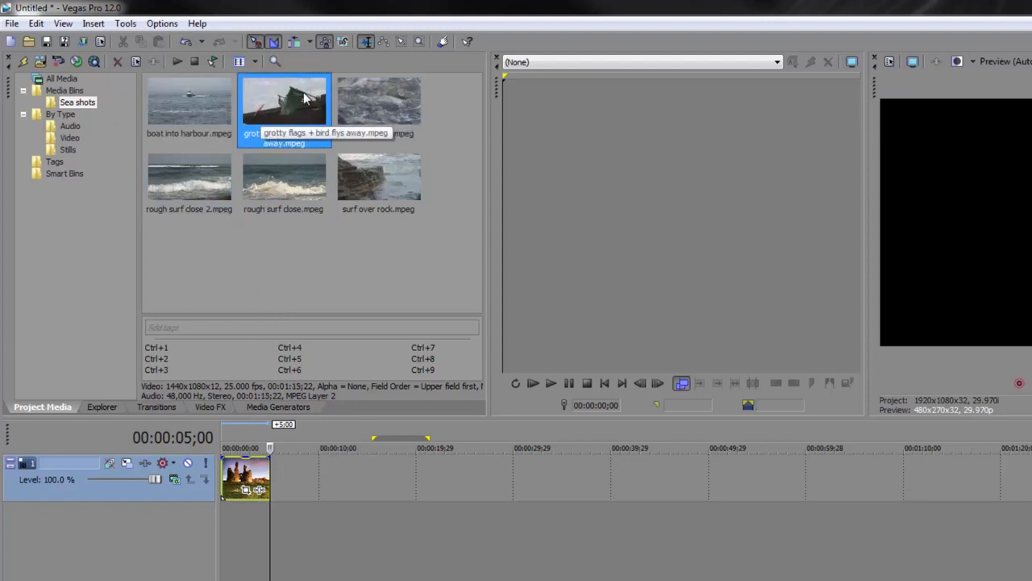
right_click(70, 91)
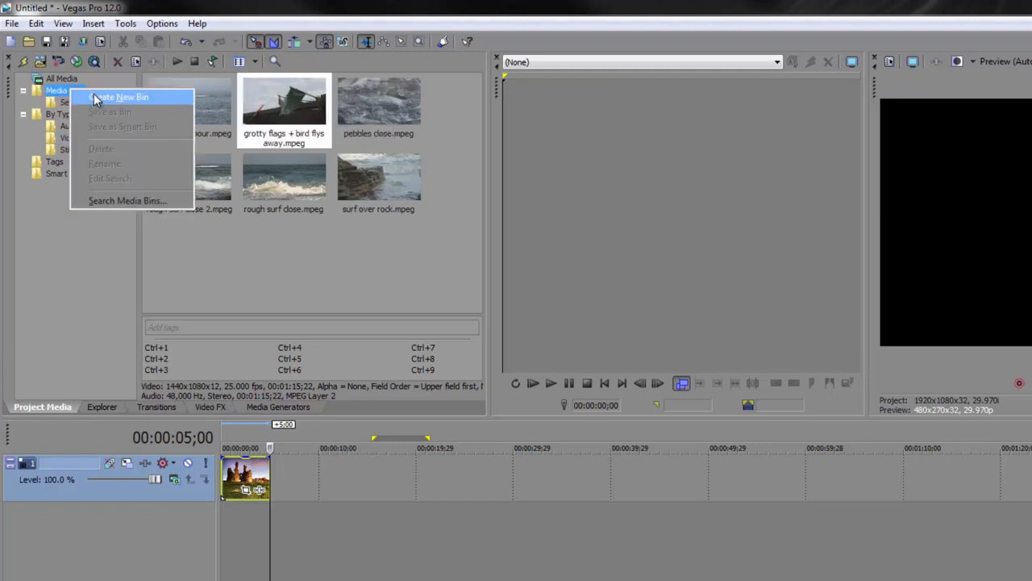
left_click(119, 97)
type("S")
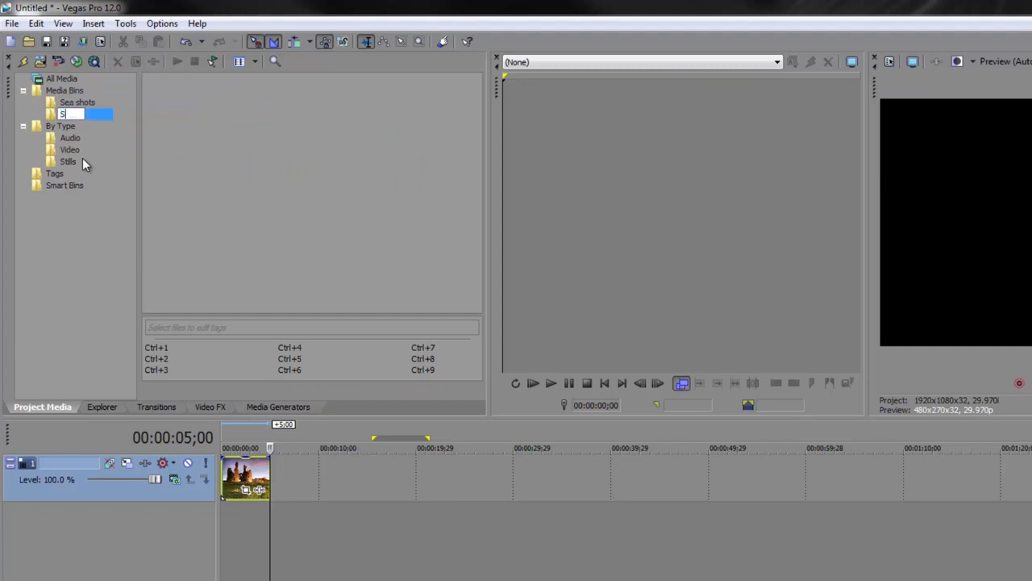
type("easide Non sea")
key("Return")
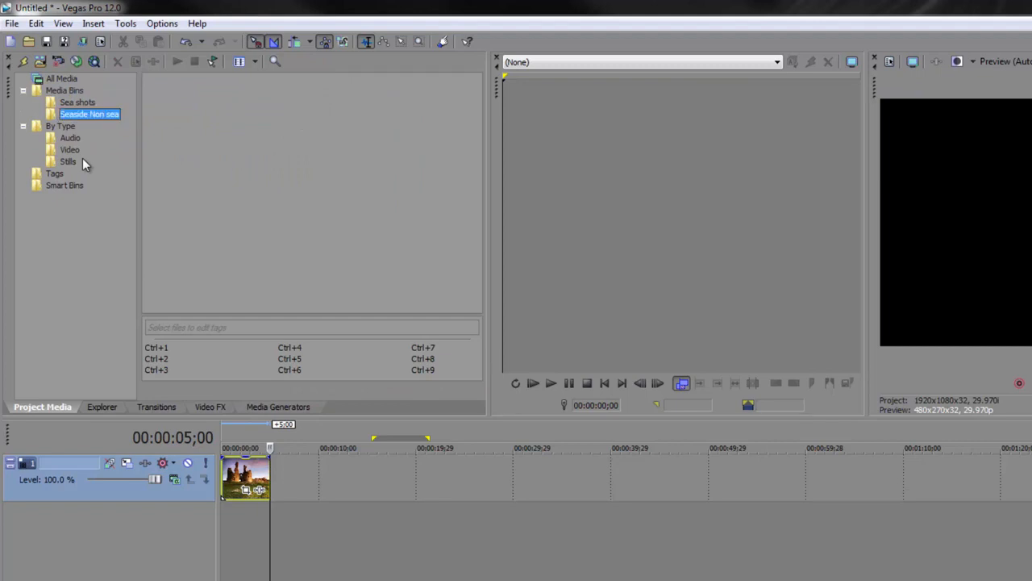
- Move grotty flags + bird flys away.mpeg from Sea shots to the Seaside Non sea bin and check both bins and the Video type bin
left_click(77, 103)
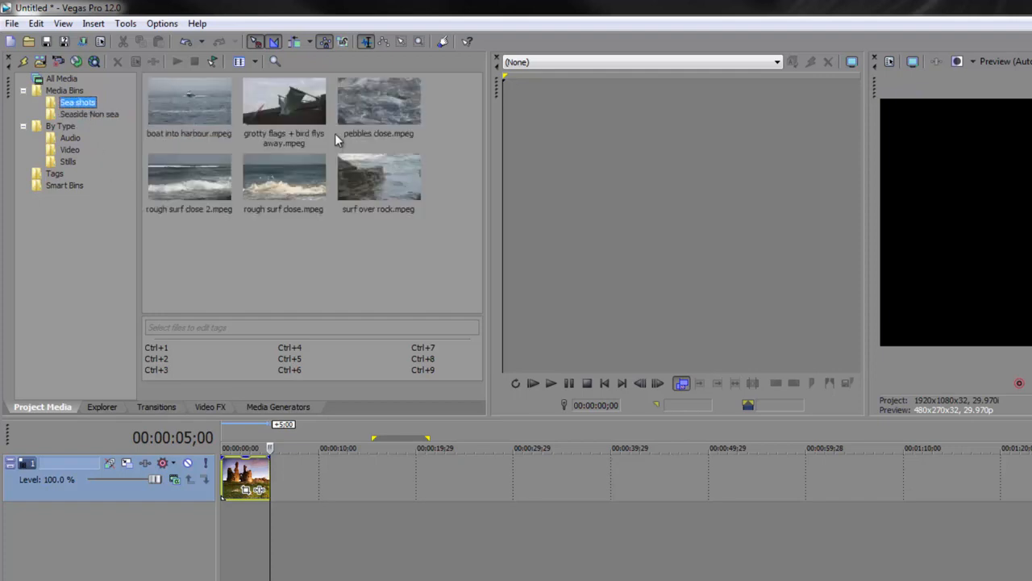
left_click_drag(307, 109, 107, 124)
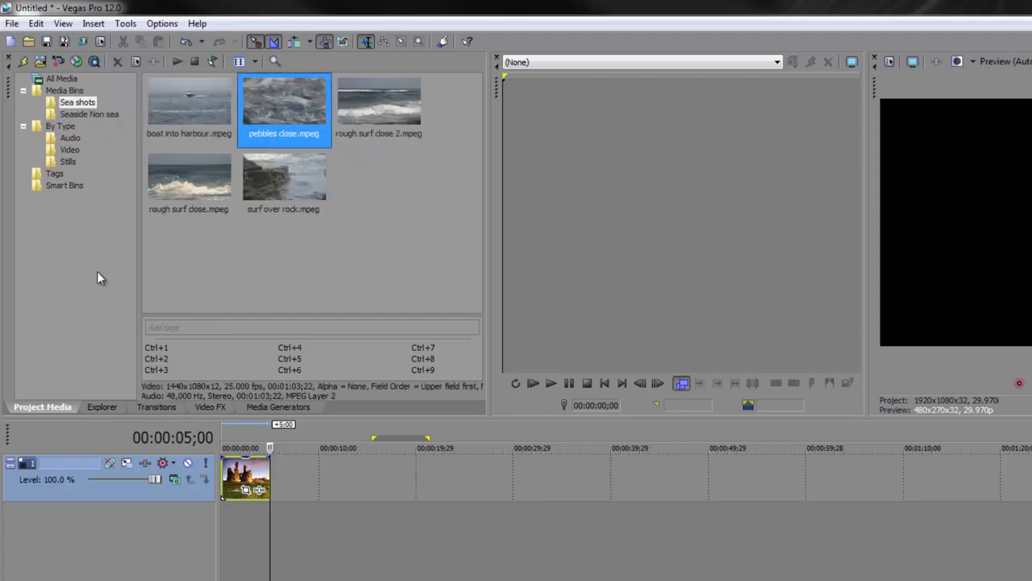
left_click(83, 115)
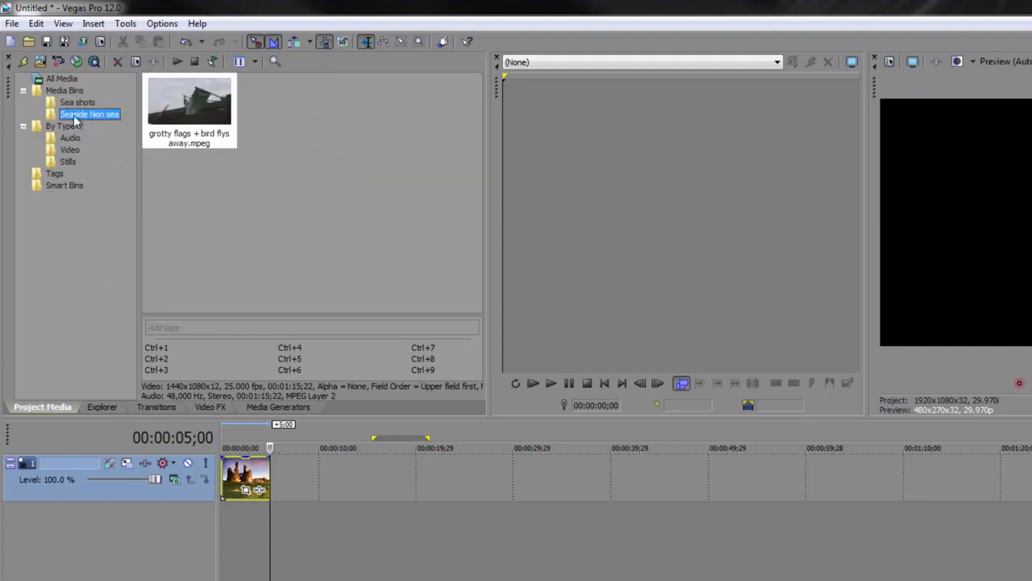
left_click(71, 152)
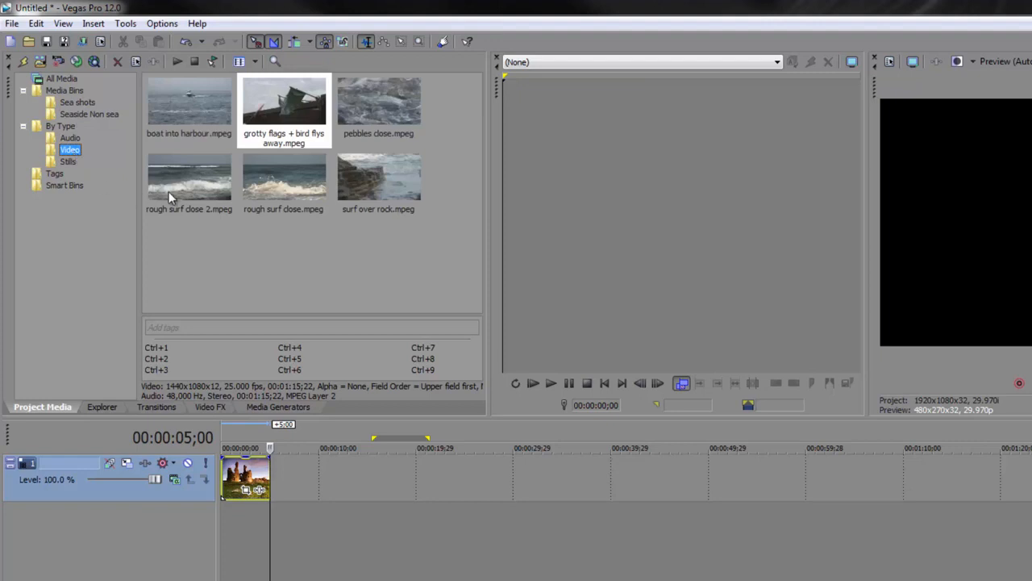
left_click(79, 111)
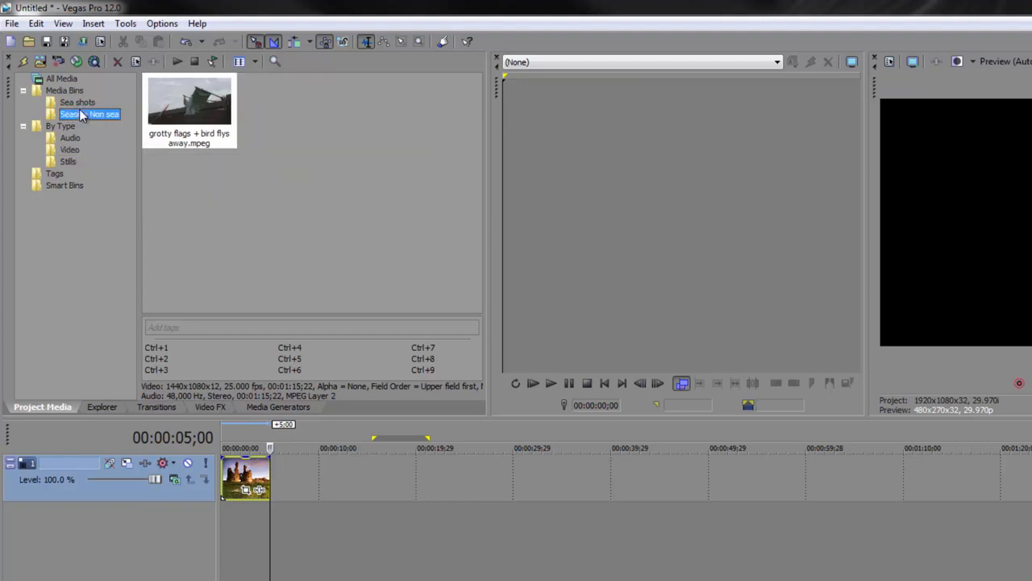
left_click(77, 102)
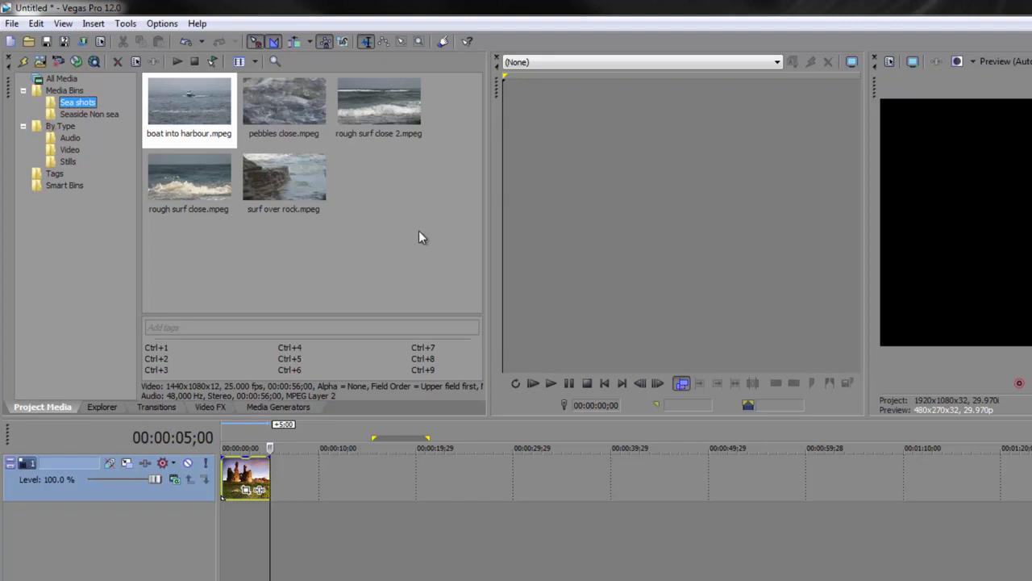
- Open Extract Audio from CD, select track 01, preview it and start its extraction
left_click(12, 25)
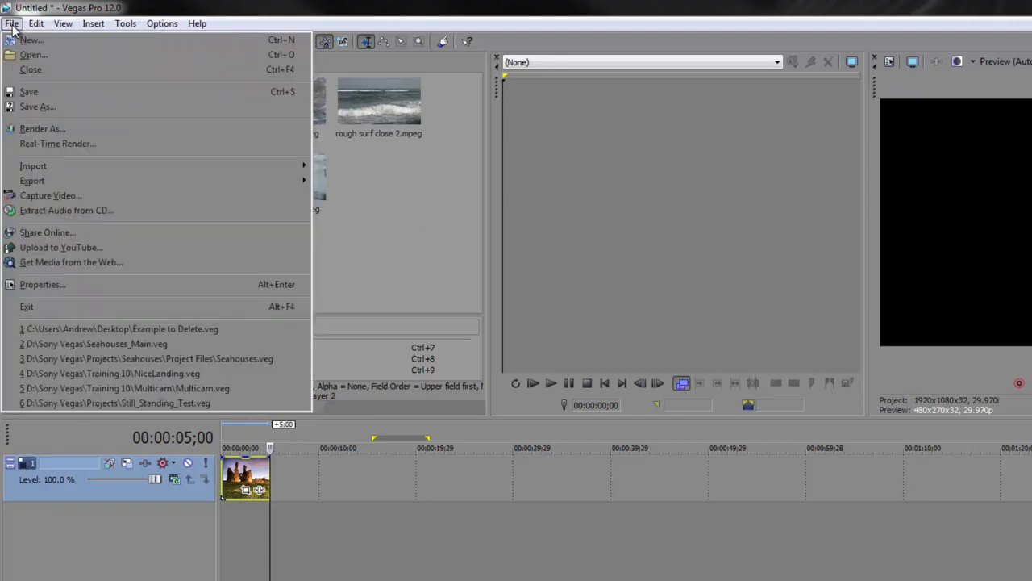
left_click(62, 211)
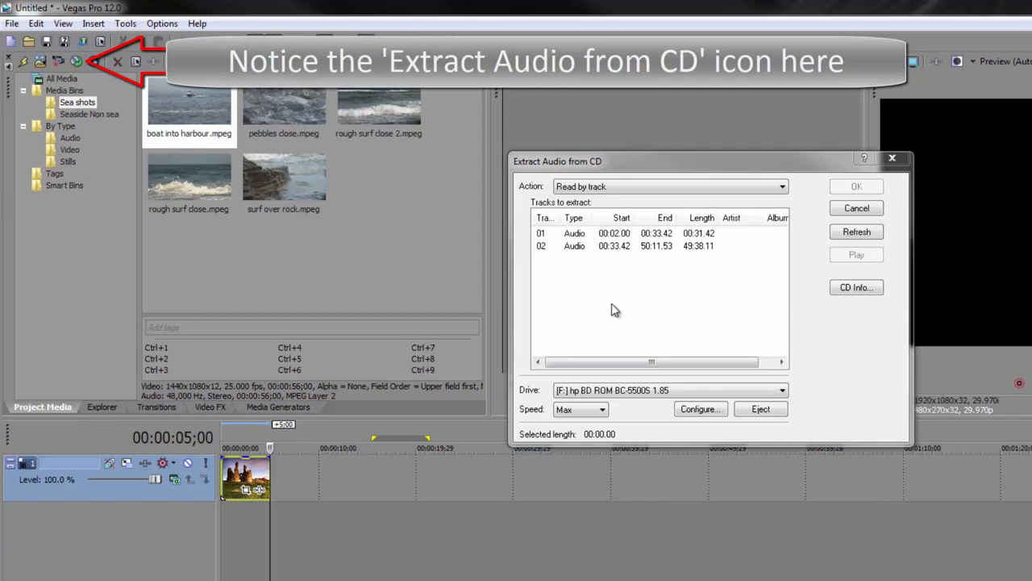
left_click(657, 233)
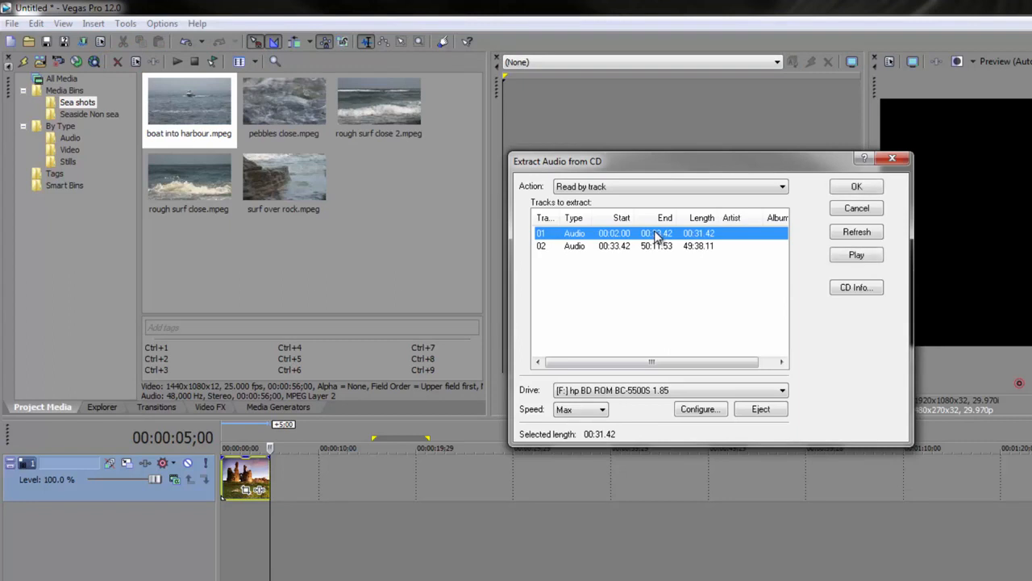
left_click(857, 256)
left_click(856, 187)
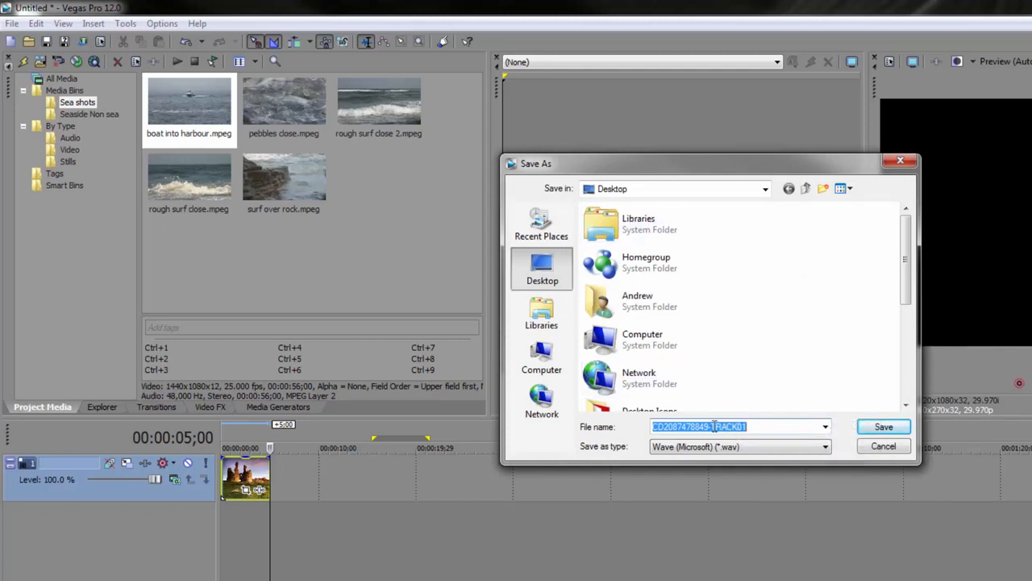
- Save the extracted track to the Desktop as a Wave file named Example CD TRACK01
left_click_drag(714, 427, 629, 426)
type("E")
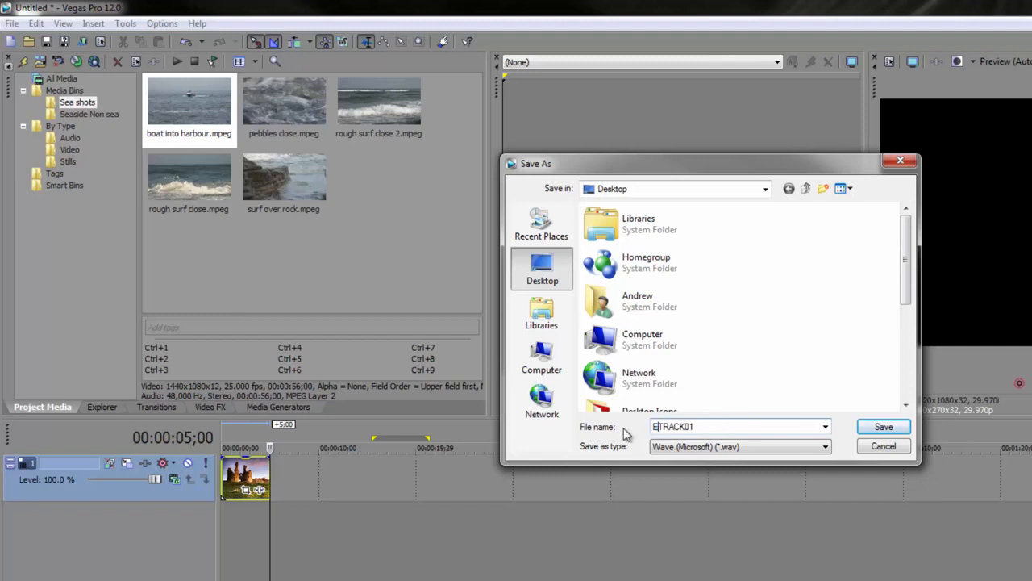
type("xample CD")
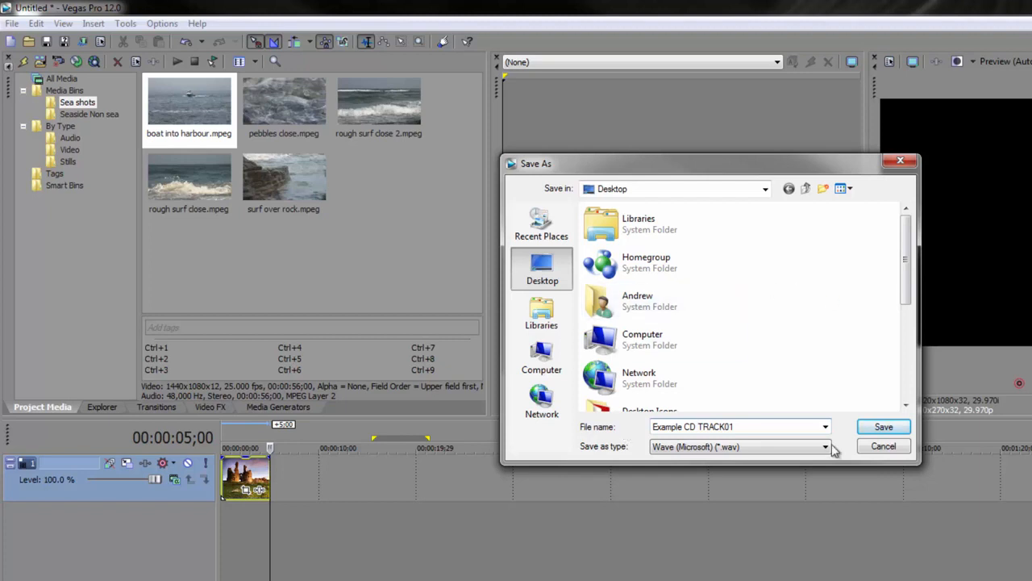
left_click(871, 430)
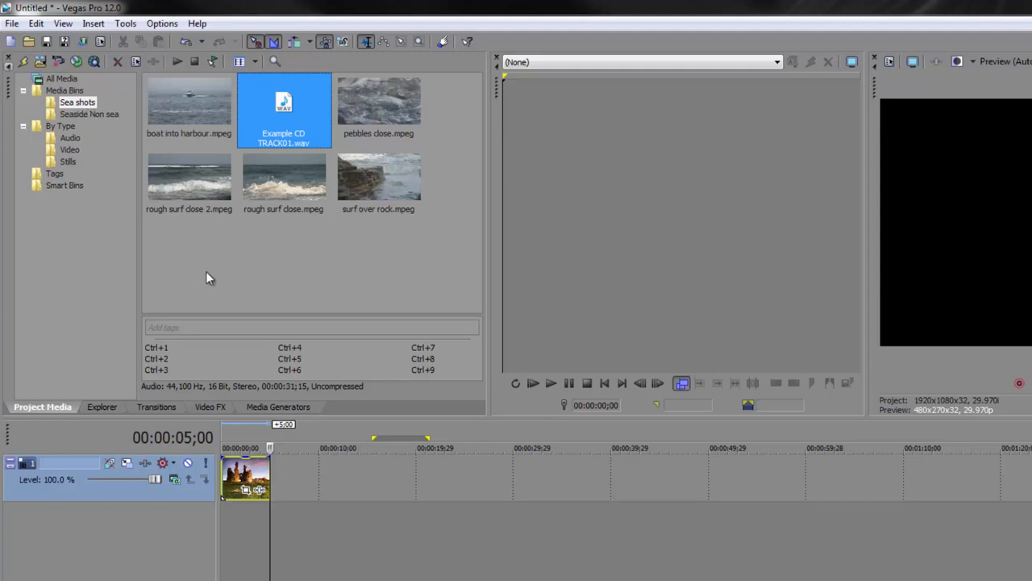
- Check All Media, move Example CD TRACK01.wav from the Sea shots bin to the Audio type bin, and show the Audio bin
left_click(68, 80)
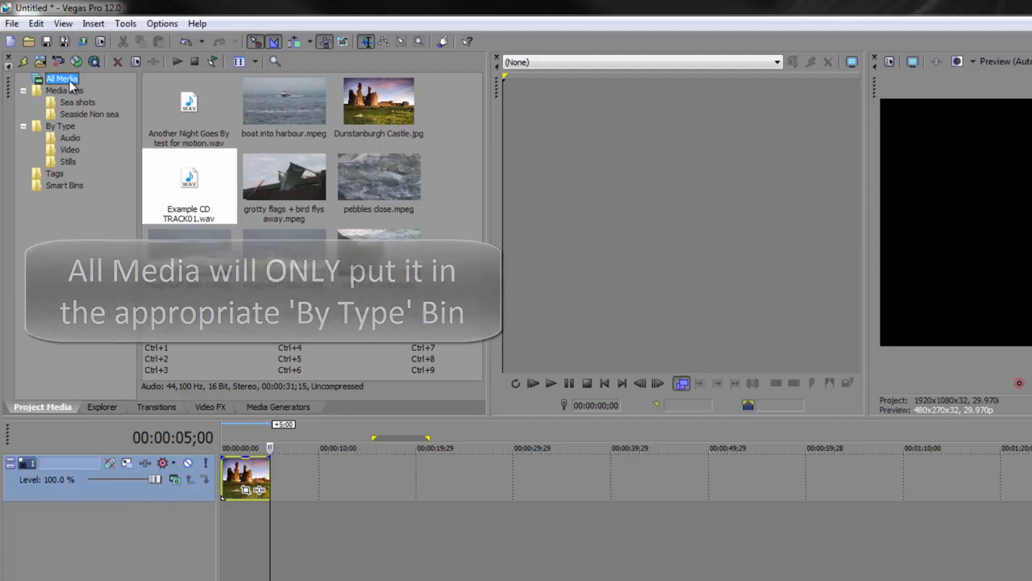
left_click(77, 103)
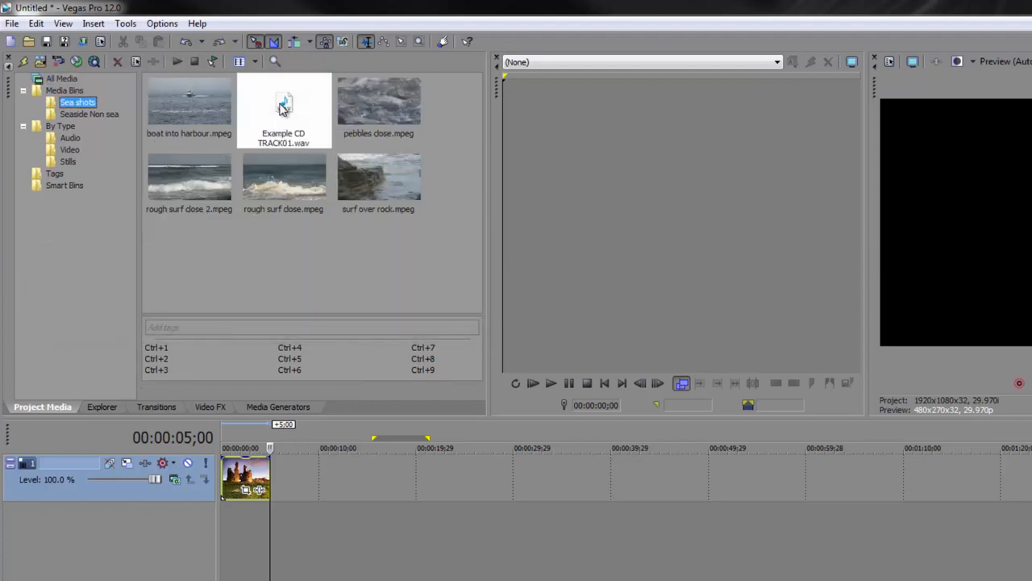
left_click_drag(275, 107, 69, 138)
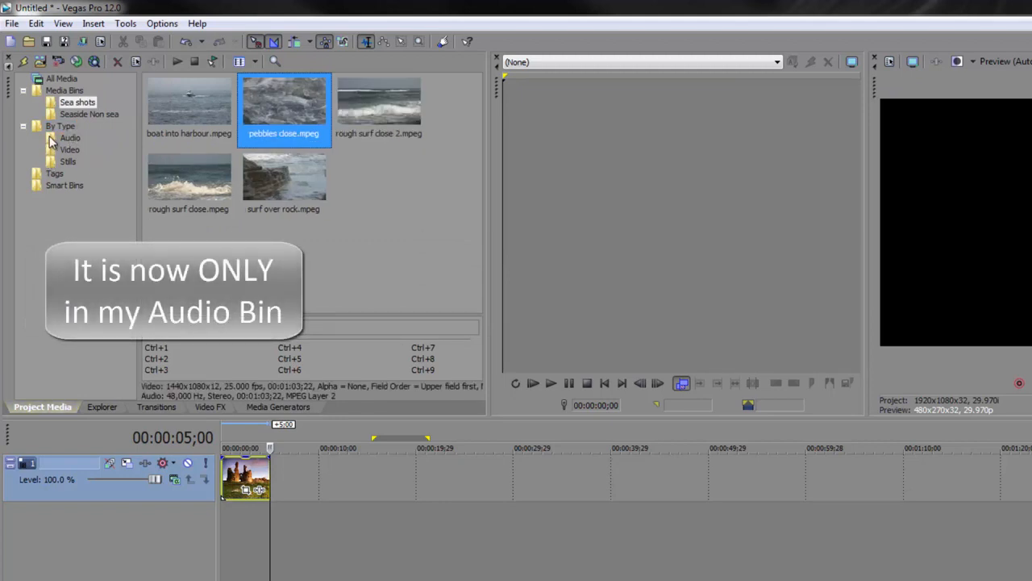
left_click(50, 127)
left_click(51, 139)
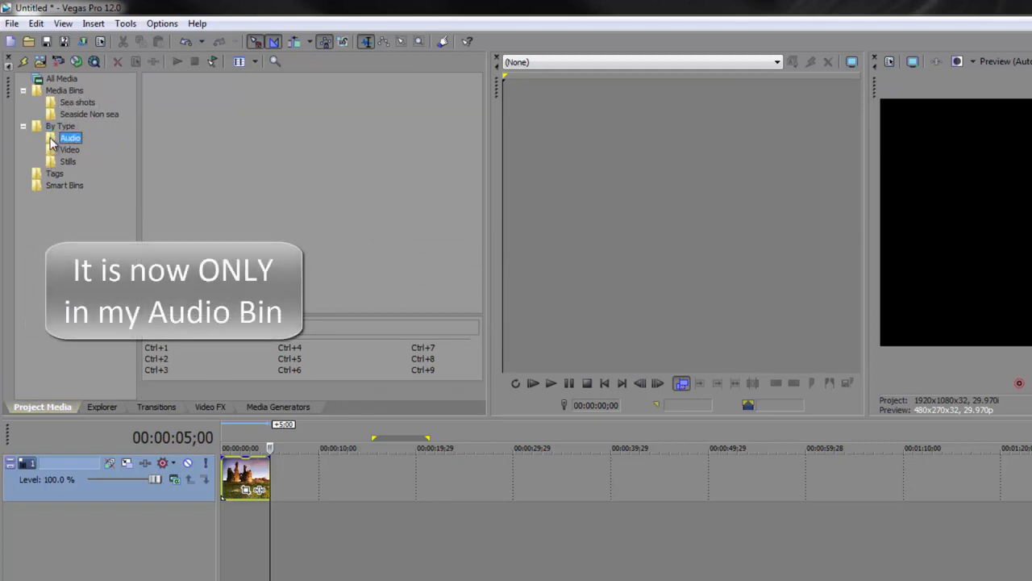